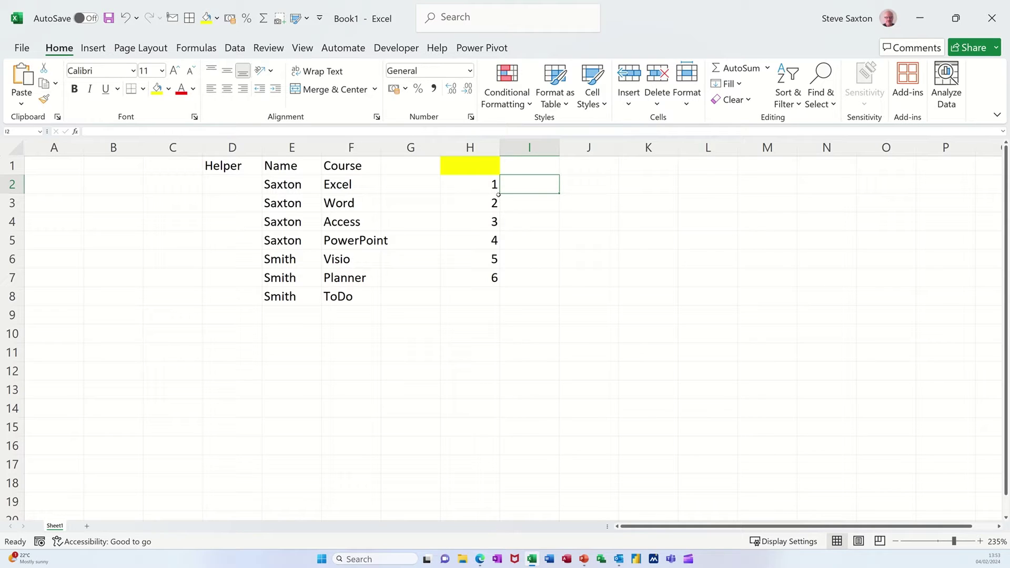
# Enter the name Saxton in the yellow cell H1.
pyautogui.click(470, 170)
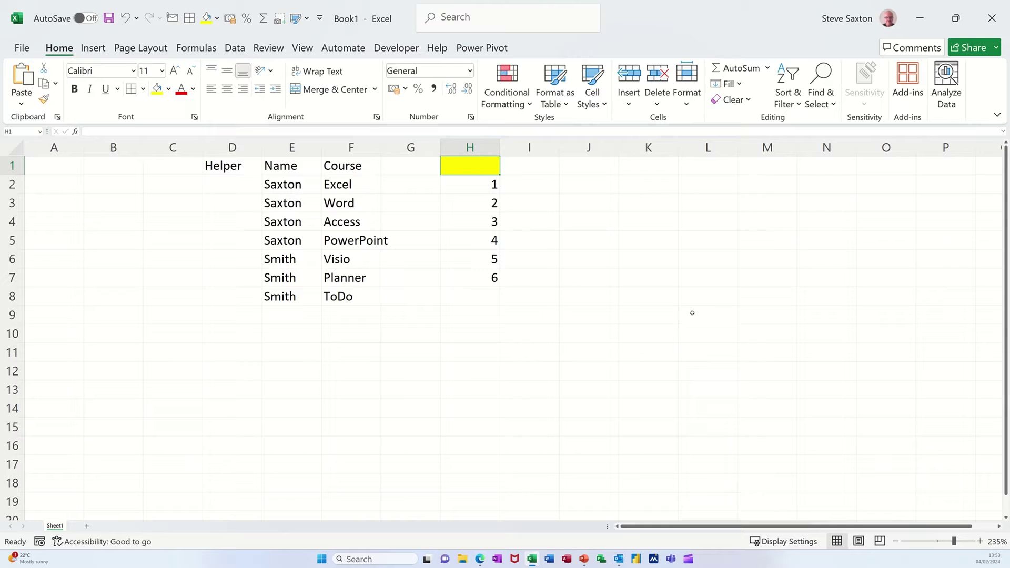
pyautogui.write('Saxton')
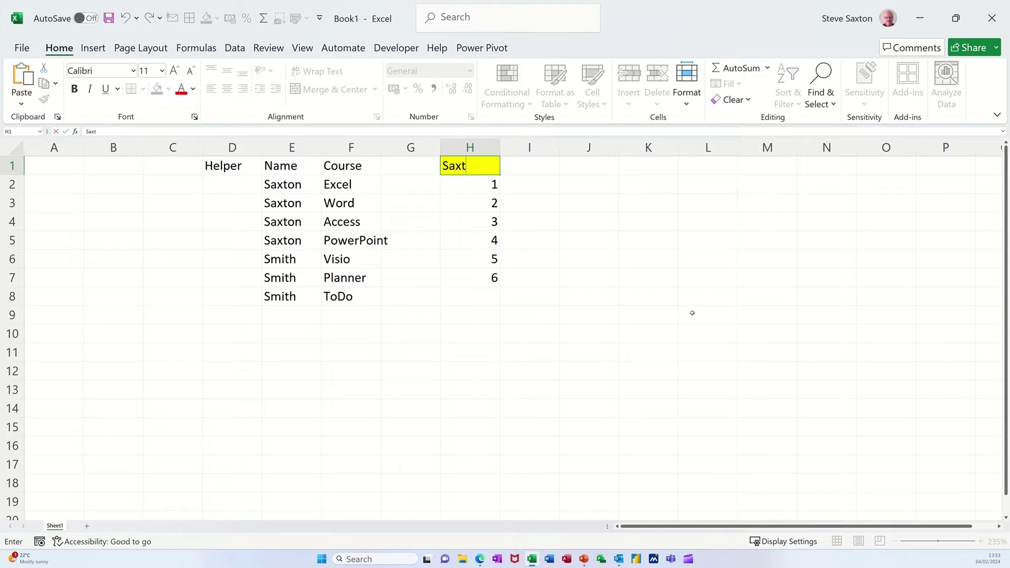
pyautogui.click(522, 188)
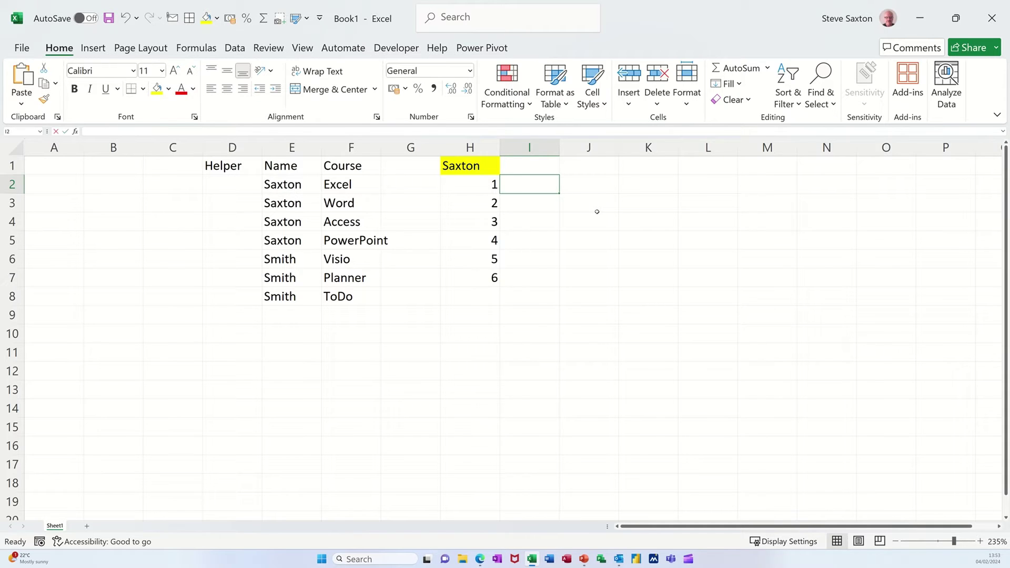
# In I2, enter =VLOOKUP(H1,E2:F8,2,0) to return Saxton's first course, Excel.
pyautogui.write('=vl')
pyautogui.press('Tab')
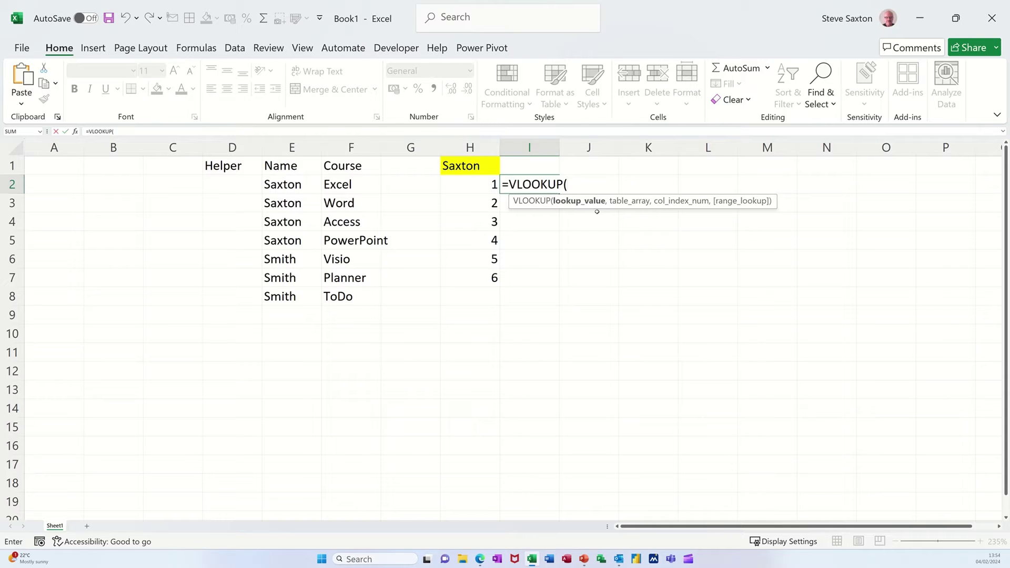
pyautogui.click(452, 164)
pyautogui.write(',')
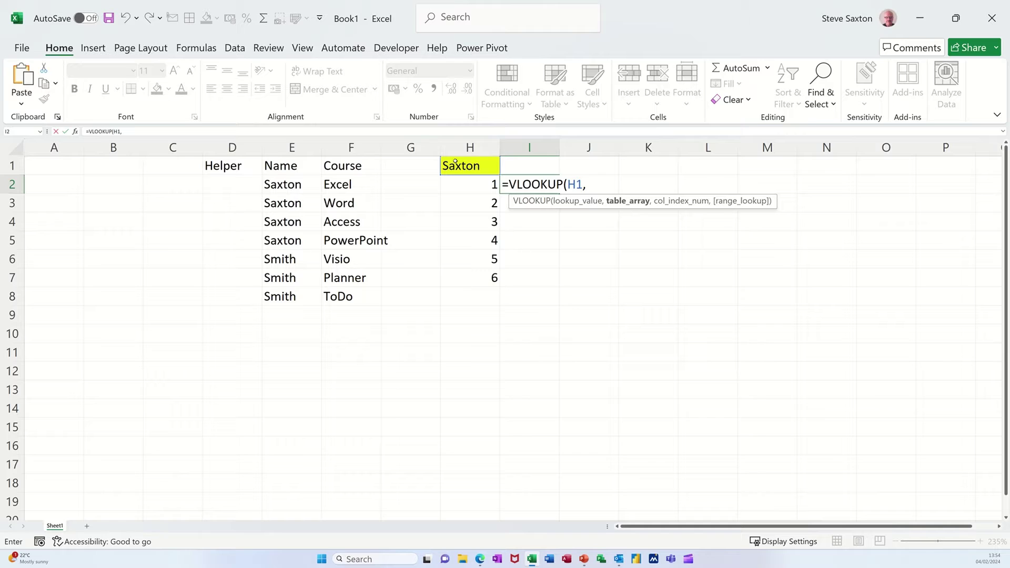
pyautogui.moveTo(282, 182); pyautogui.dragTo(346, 298)
pyautogui.write(',')
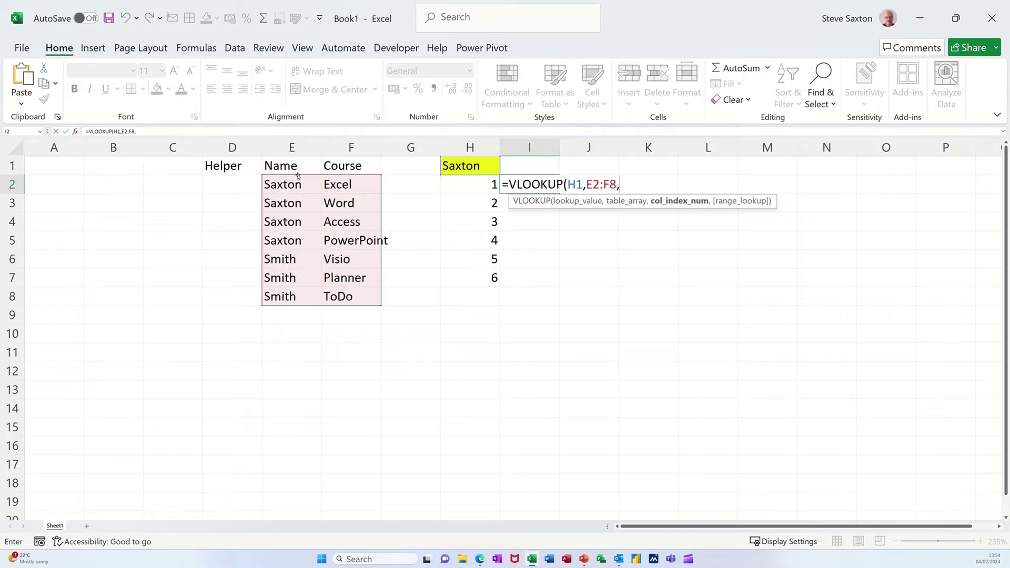
pyautogui.write('2,0)')
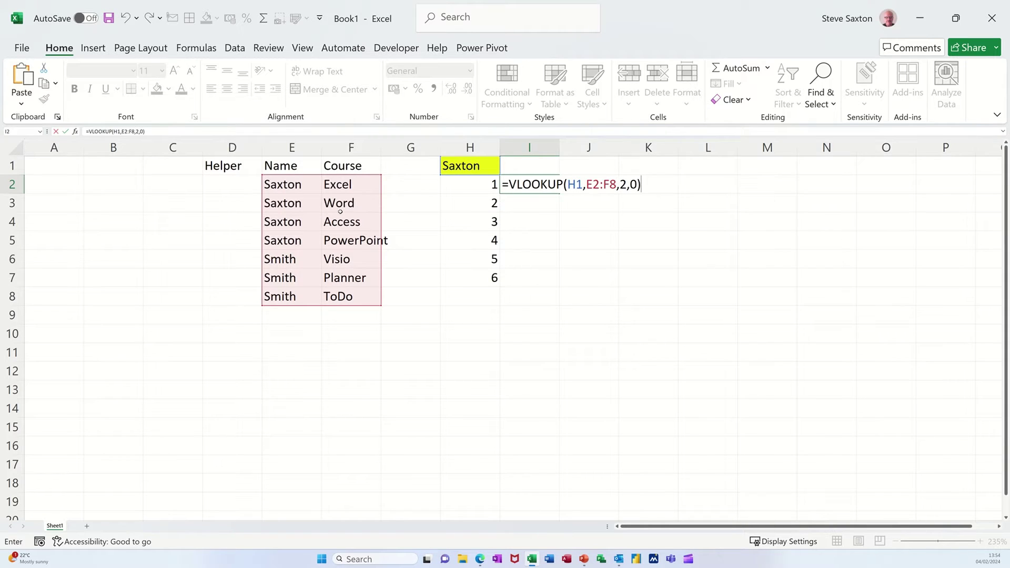
pyautogui.click(66, 131)
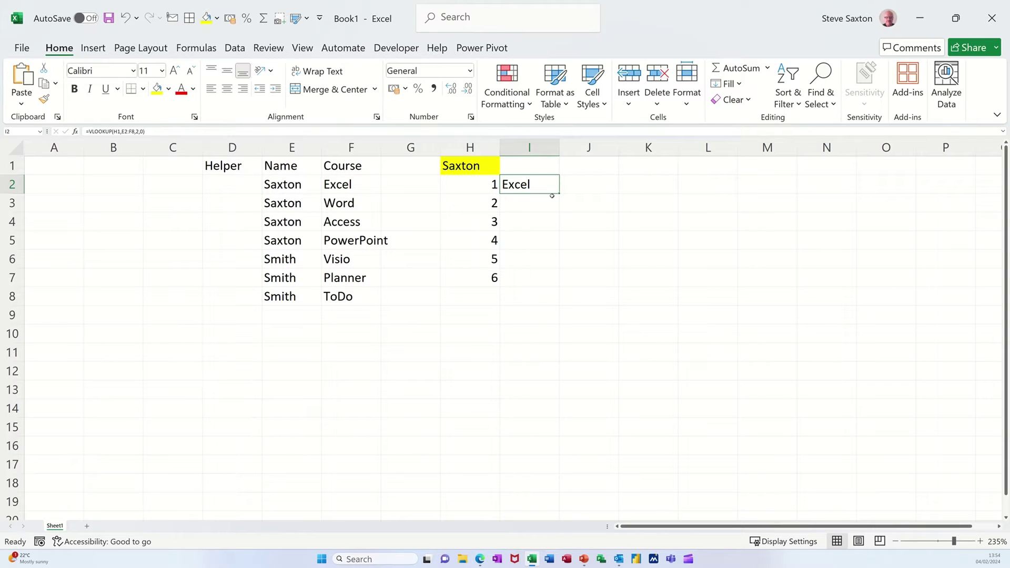
pyautogui.moveTo(552, 196); pyautogui.dragTo(535, 221)
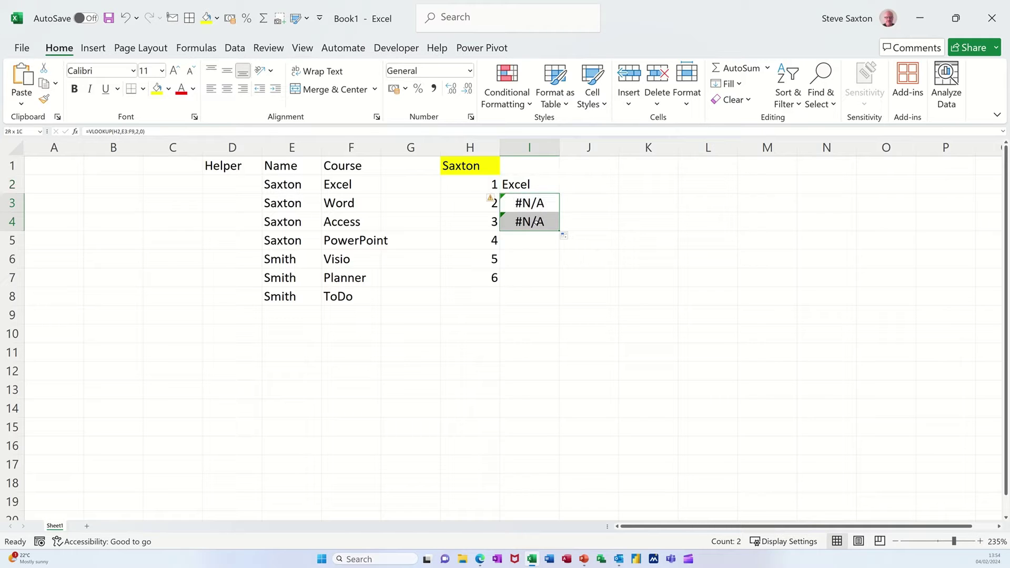
pyautogui.press('Delete')
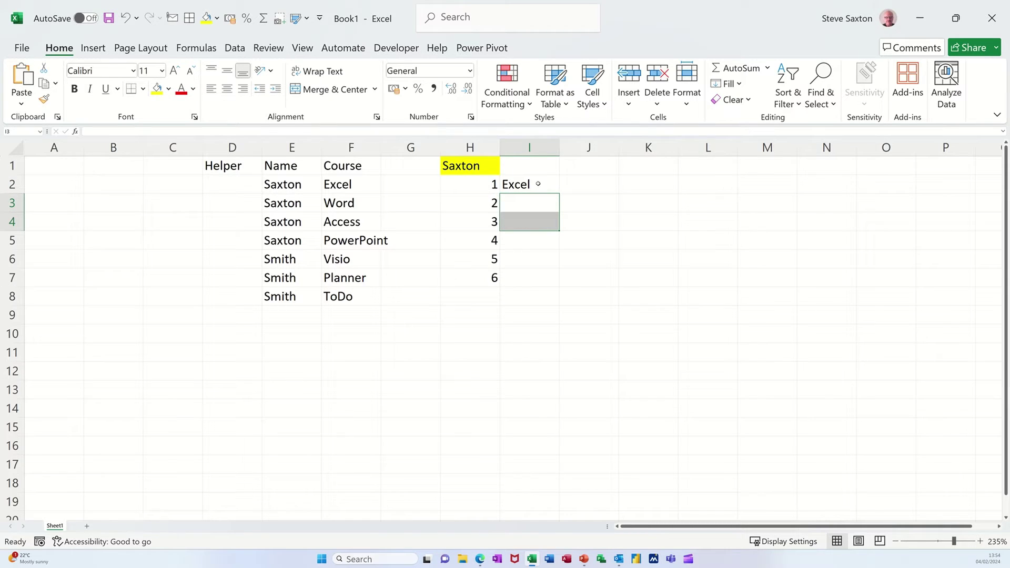
pyautogui.moveTo(344, 184); pyautogui.dragTo(352, 240)
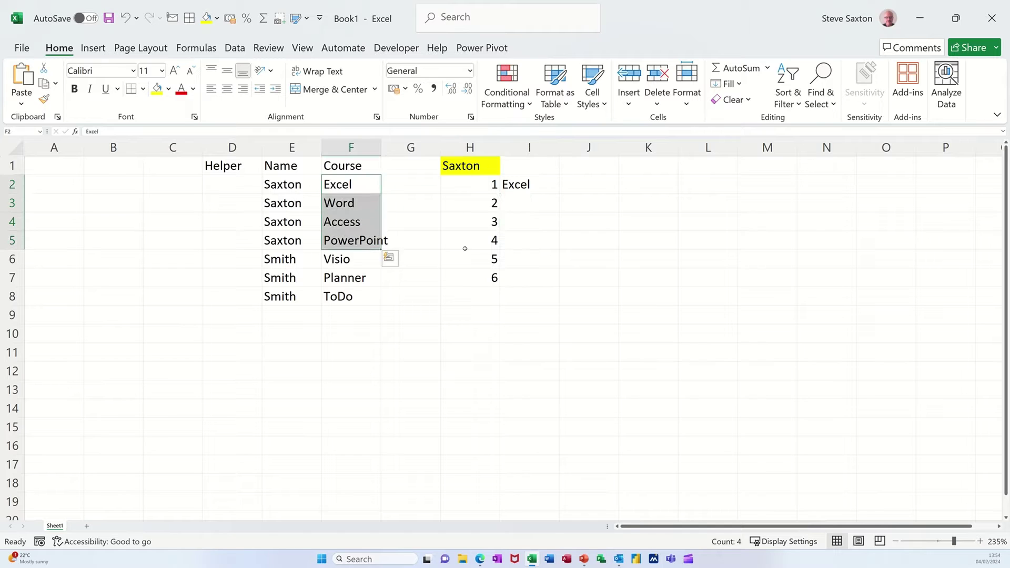
pyautogui.click(538, 191)
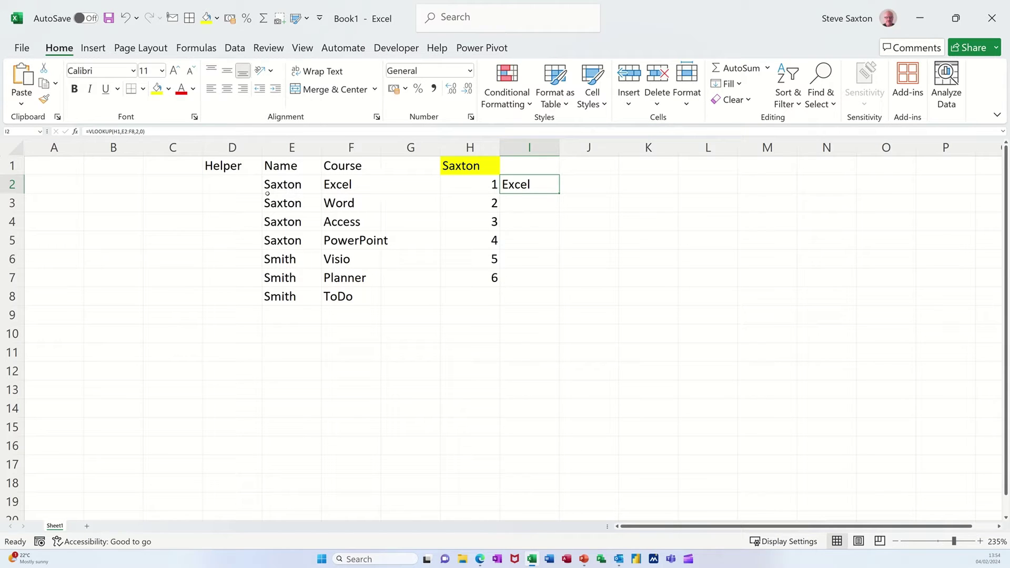
pyautogui.click(217, 182)
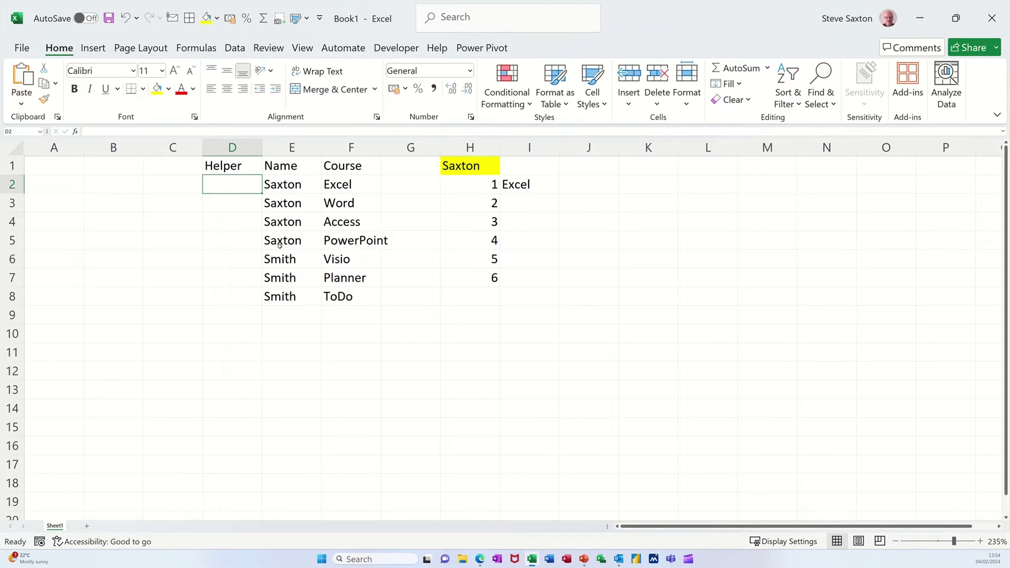
pyautogui.moveTo(291, 186)
pyautogui.mouseDown()
pyautogui.moveTo(293, 247)
pyautogui.moveTo(280, 296)
pyautogui.mouseUp()
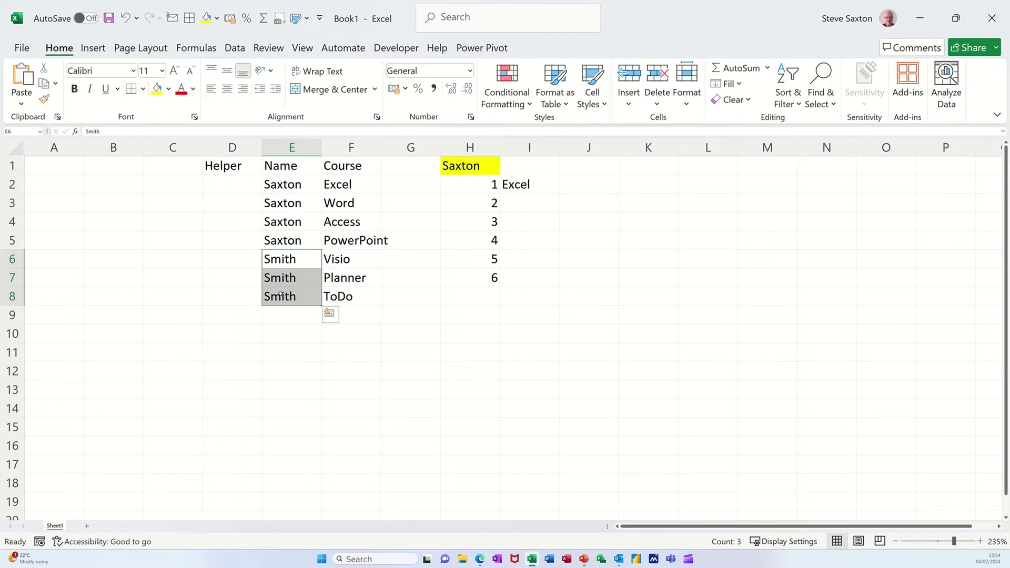
pyautogui.click(223, 182)
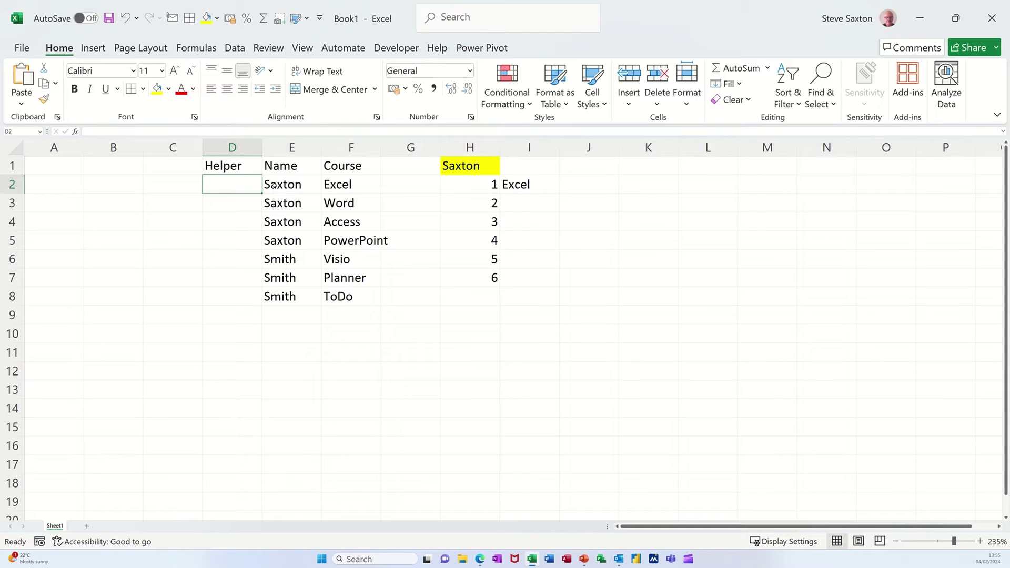
pyautogui.moveTo(289, 184); pyautogui.dragTo(288, 239)
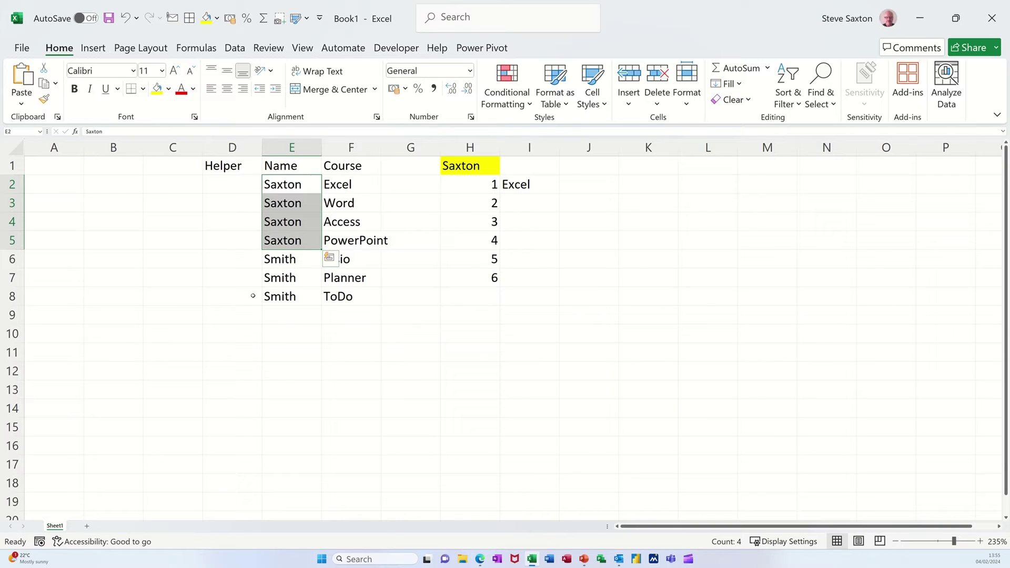
# Enter =COUNTIF($E$2:E2,E2) in helper cell D2, locking the range start with F4.
pyautogui.click(221, 184)
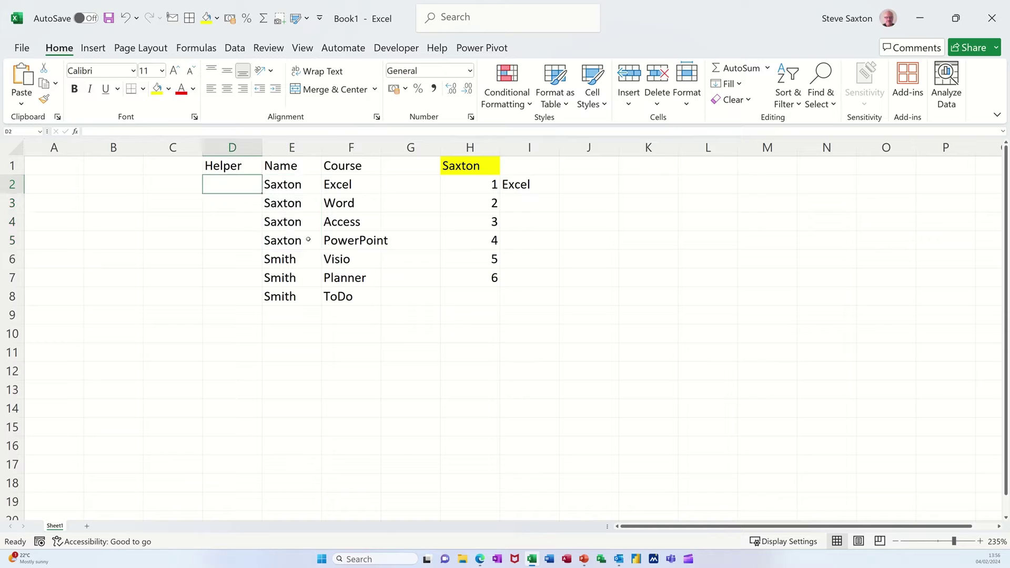
pyautogui.write('=co')
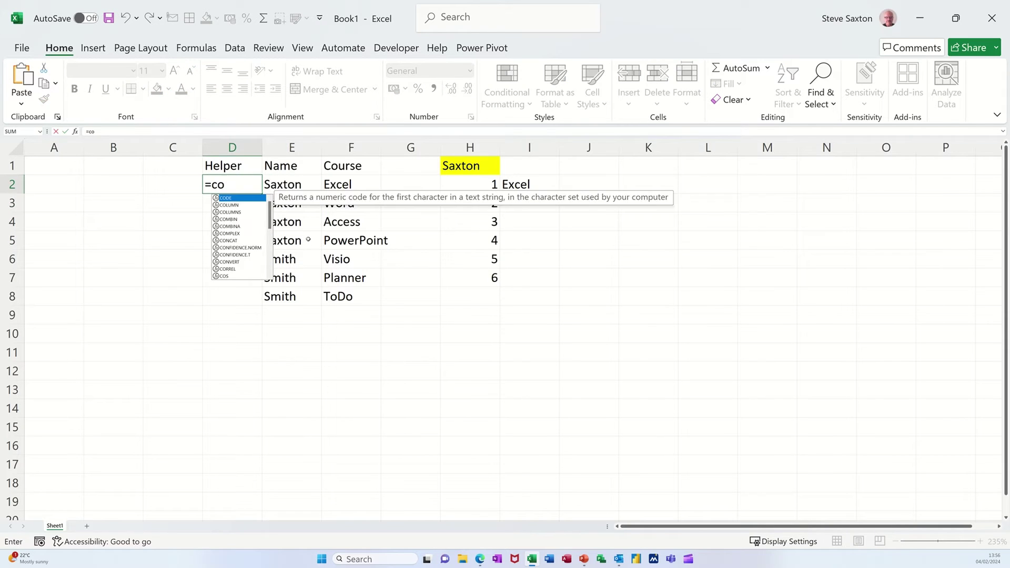
pyautogui.write('untif(')
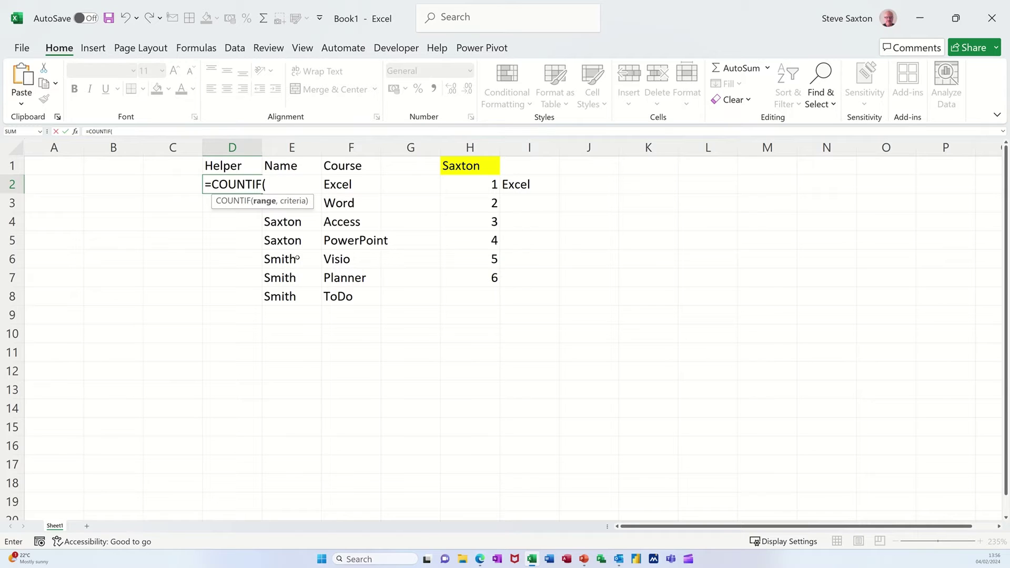
pyautogui.write('e2:e2,e2)')
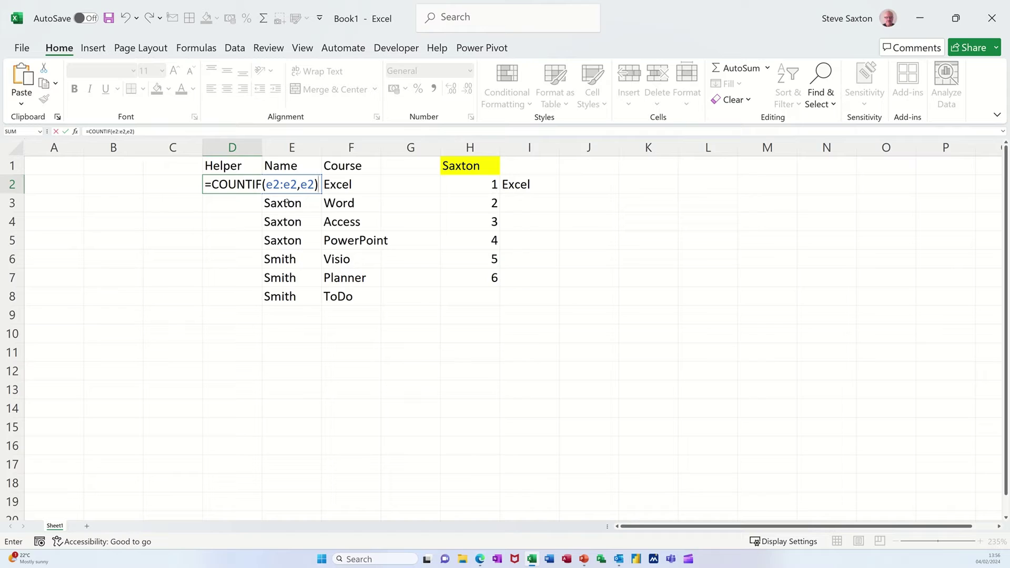
pyautogui.click(272, 184)
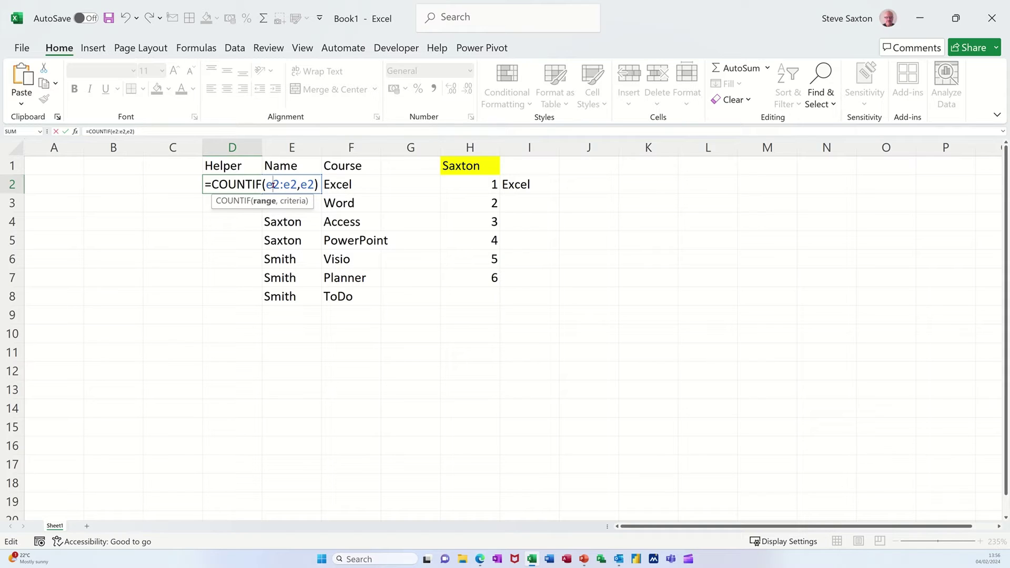
pyautogui.press('F4')
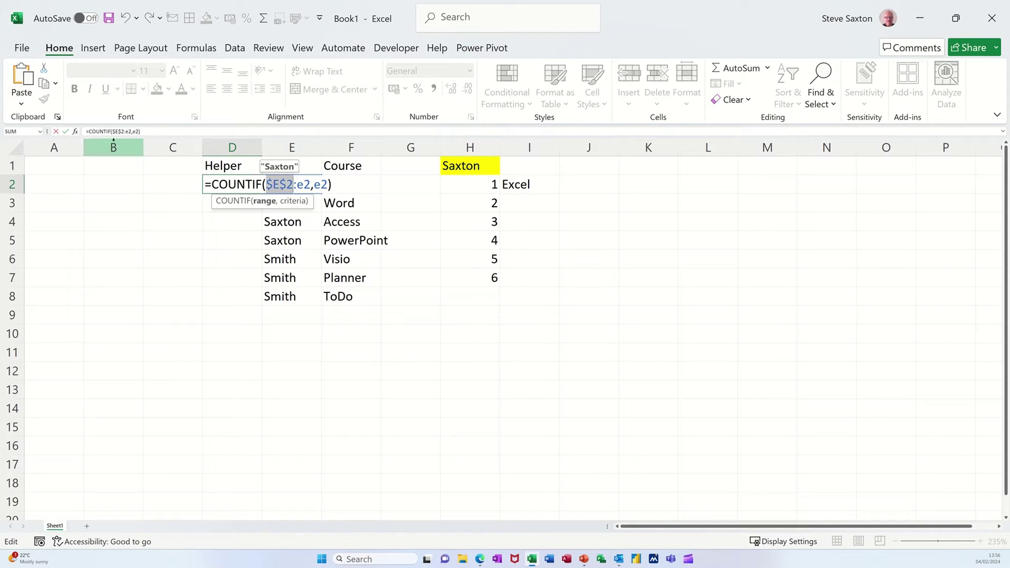
pyautogui.click(65, 131)
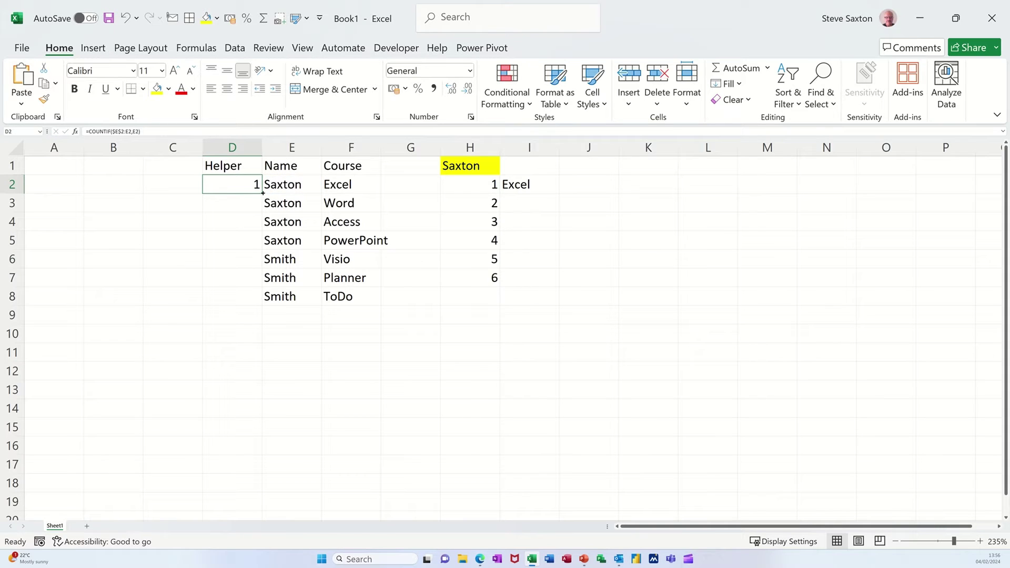
# Fill the COUNTIF formula from D2 down to D6 and check each cell's adjusted formula.
pyautogui.moveTo(262, 193); pyautogui.dragTo(259, 264)
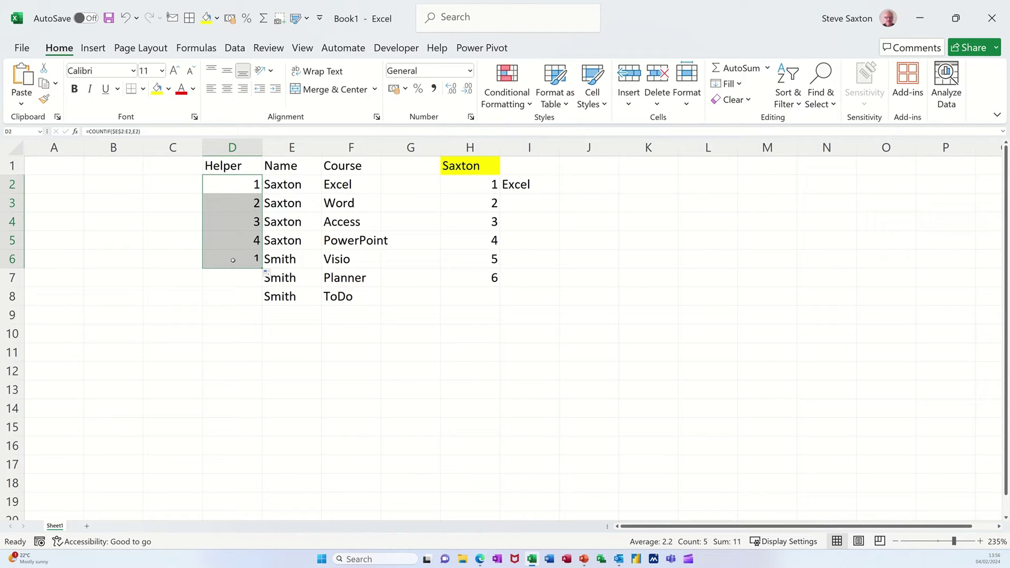
pyautogui.click(222, 259)
pyautogui.click(229, 184)
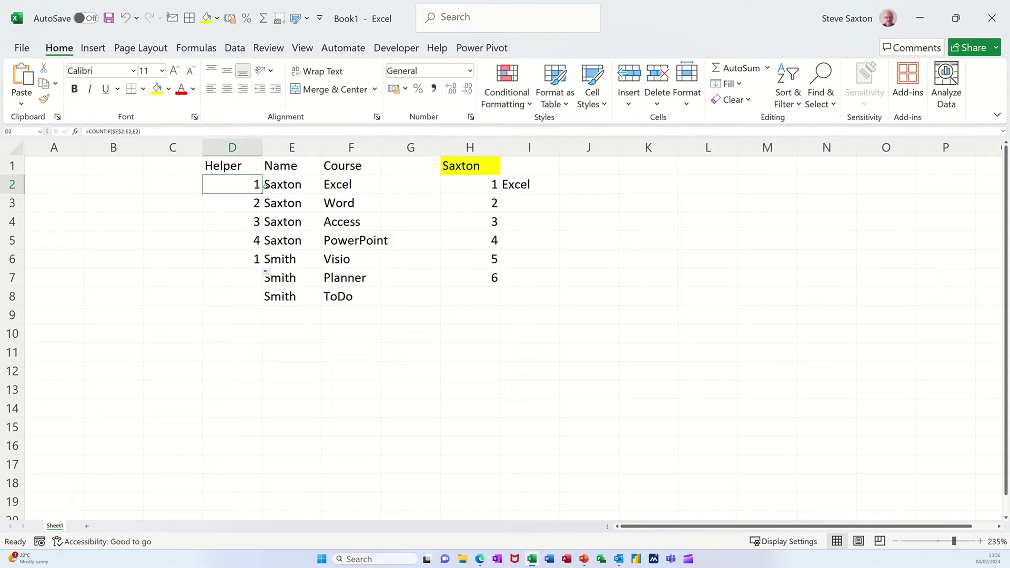
pyautogui.click(235, 198)
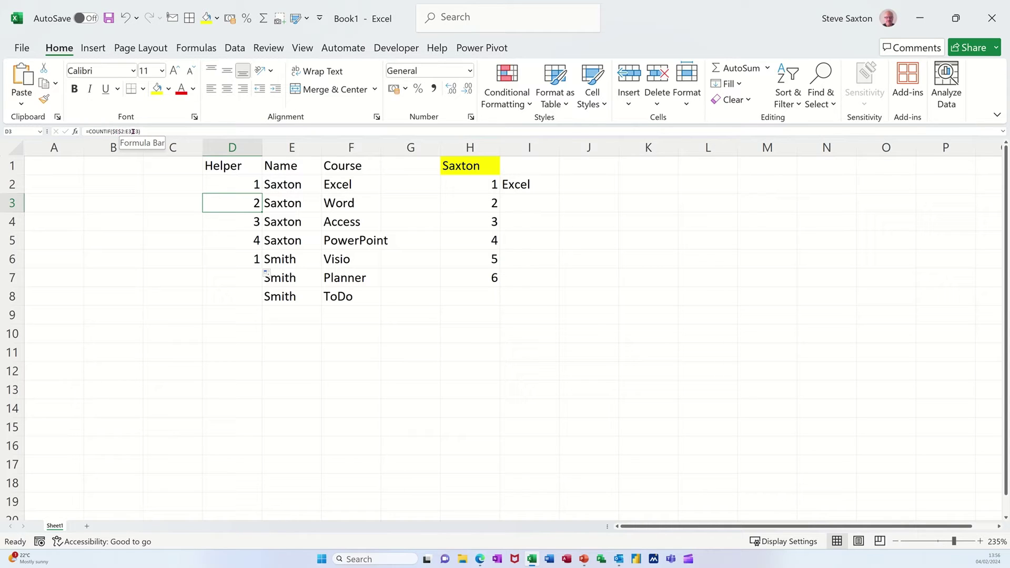
pyautogui.click(223, 220)
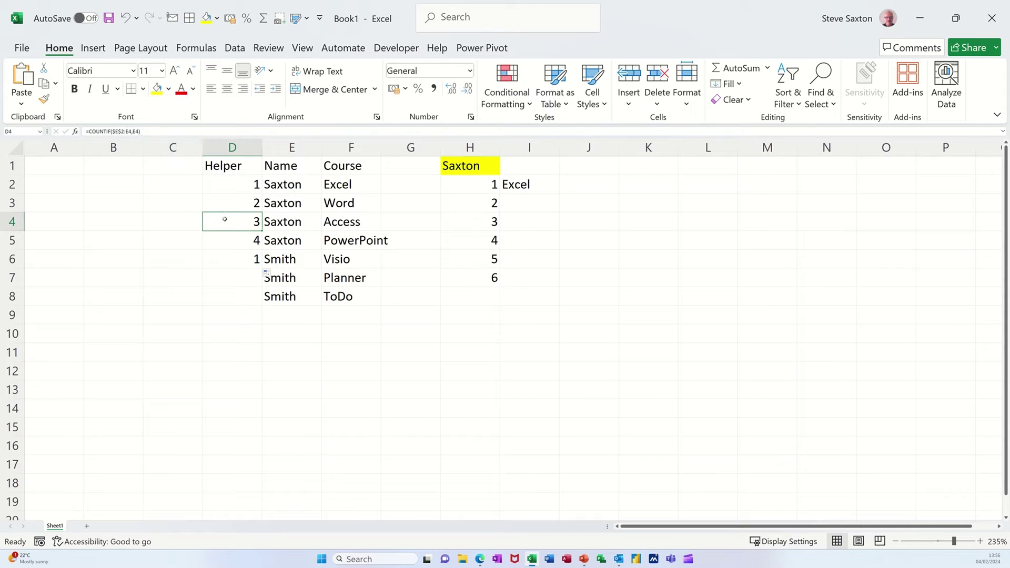
pyautogui.click(228, 239)
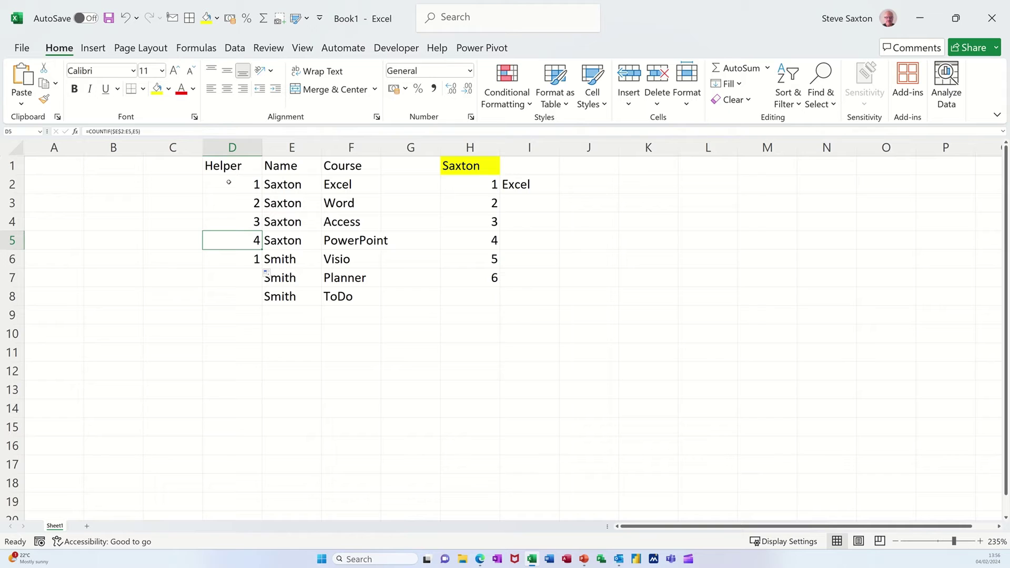
pyautogui.click(240, 261)
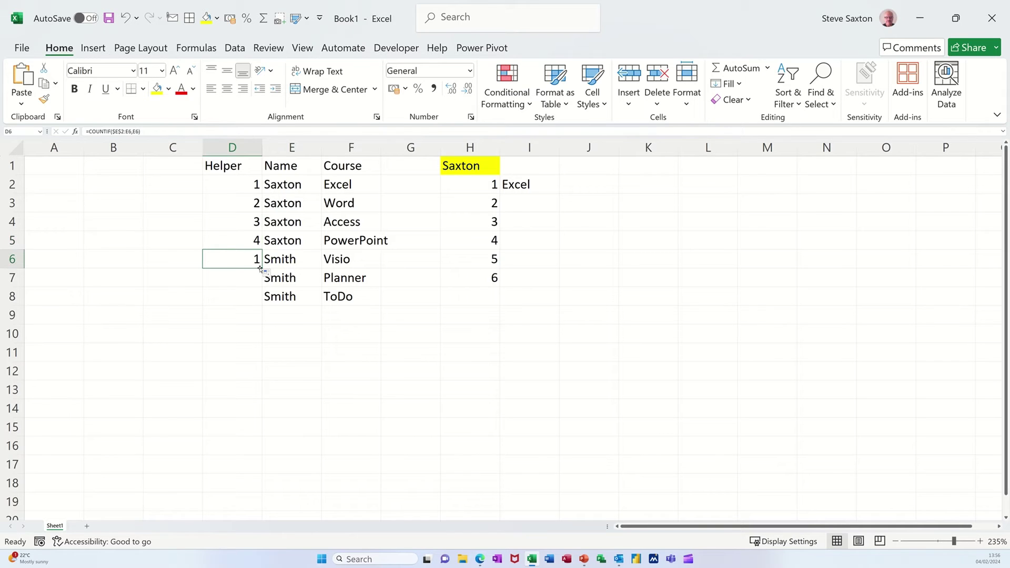
# Undo an accidental move of D6 and extend the count formula down to D8.
pyautogui.moveTo(260, 269); pyautogui.dragTo(261, 280)
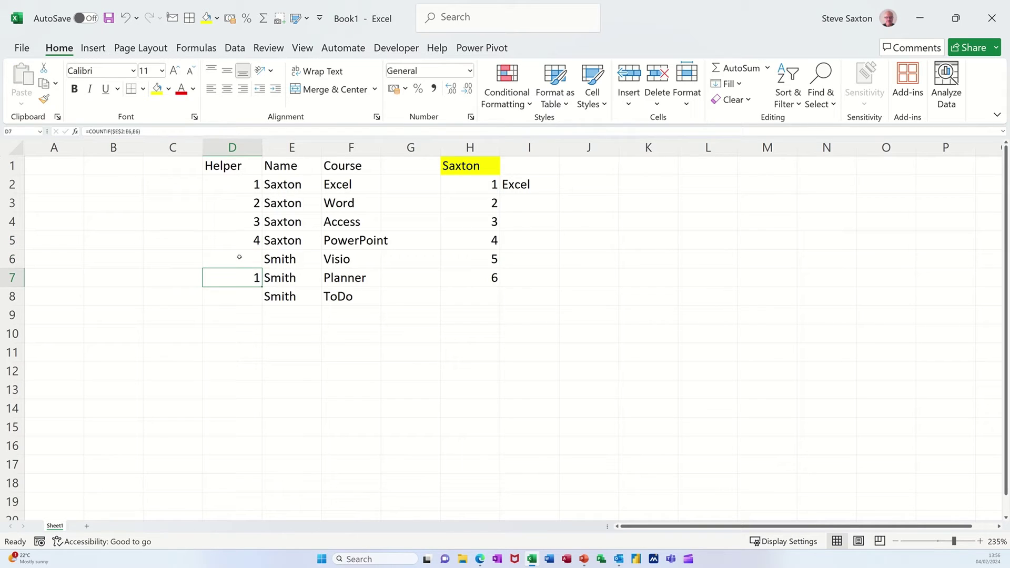
pyautogui.hotkey('ctrl', 'z')
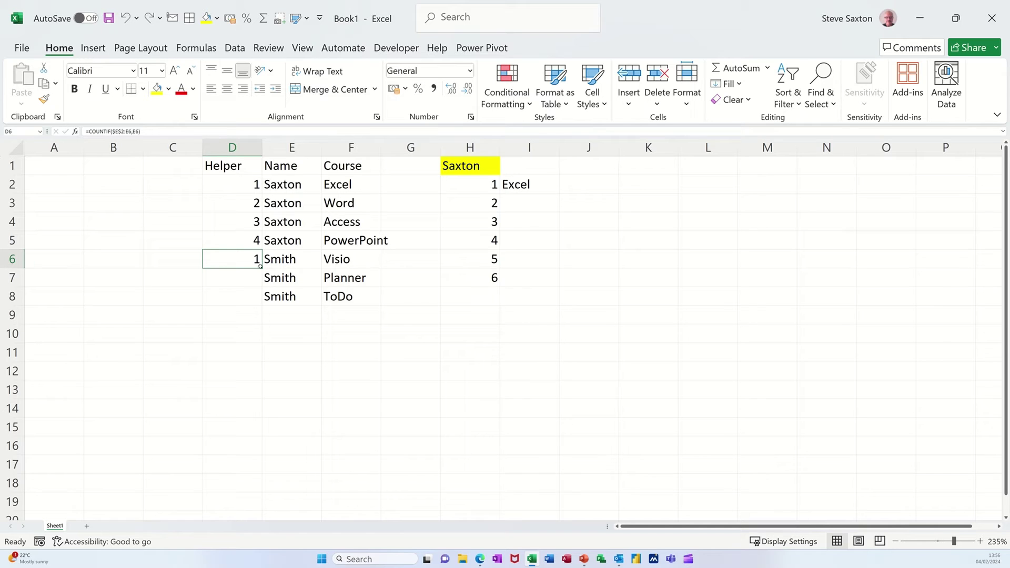
pyautogui.moveTo(260, 267); pyautogui.dragTo(259, 298)
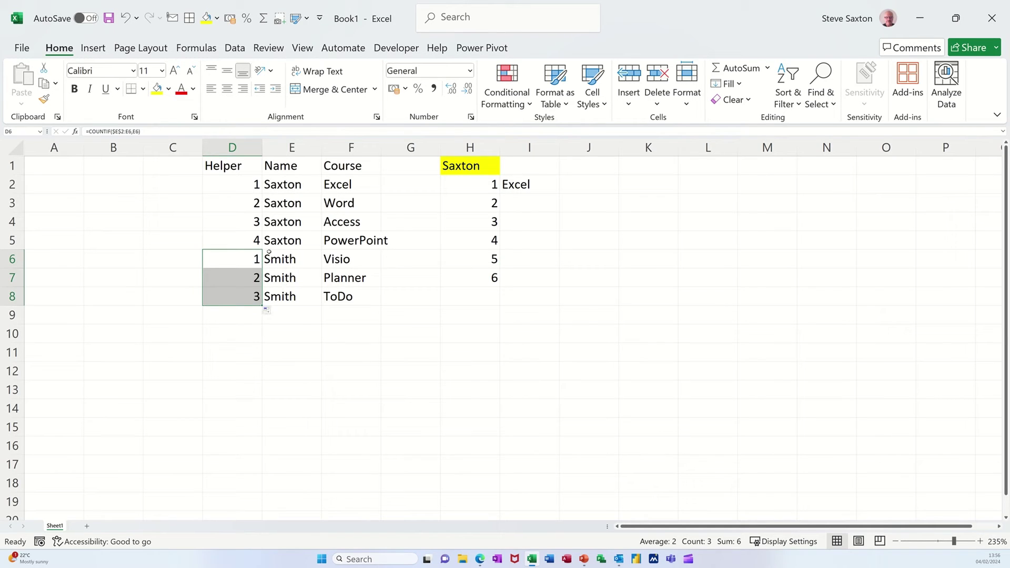
pyautogui.click(166, 185)
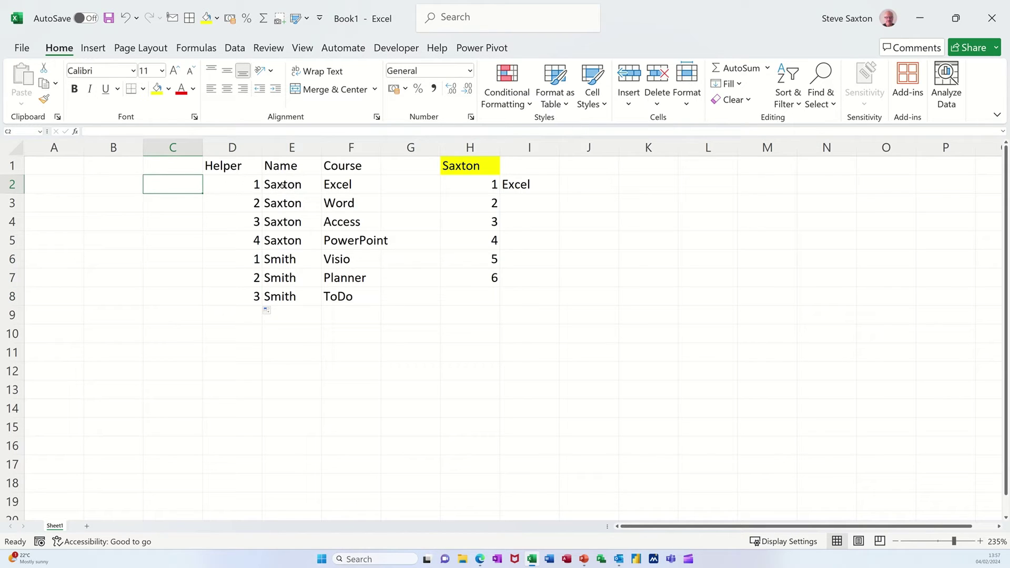
# Build the key =D2&" "&E2 in C2 and fill it to C8 (1 Saxton to 3 Smith).
pyautogui.write('=')
pyautogui.click(228, 186)
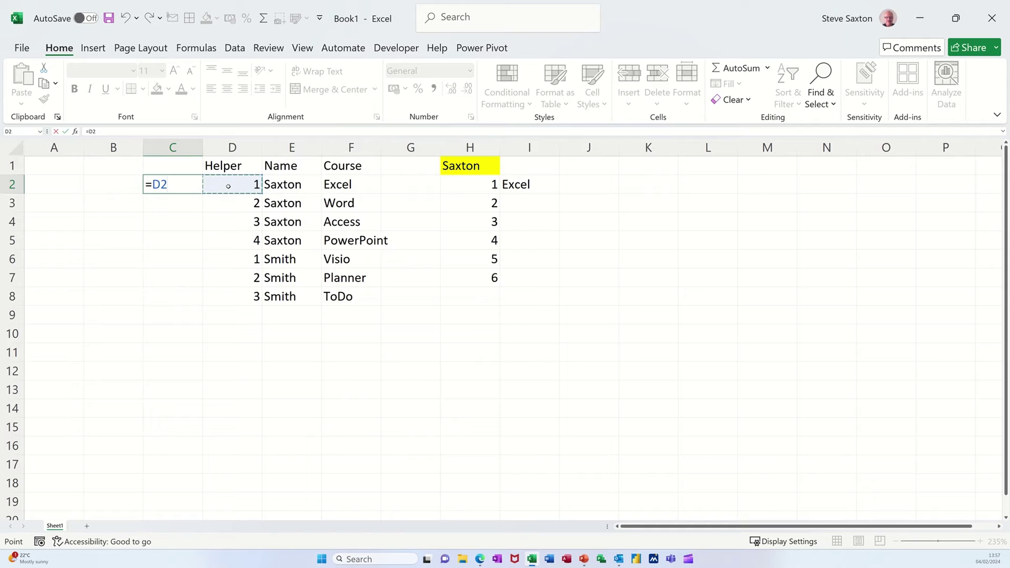
pyautogui.write('&" "&')
pyautogui.click(290, 185)
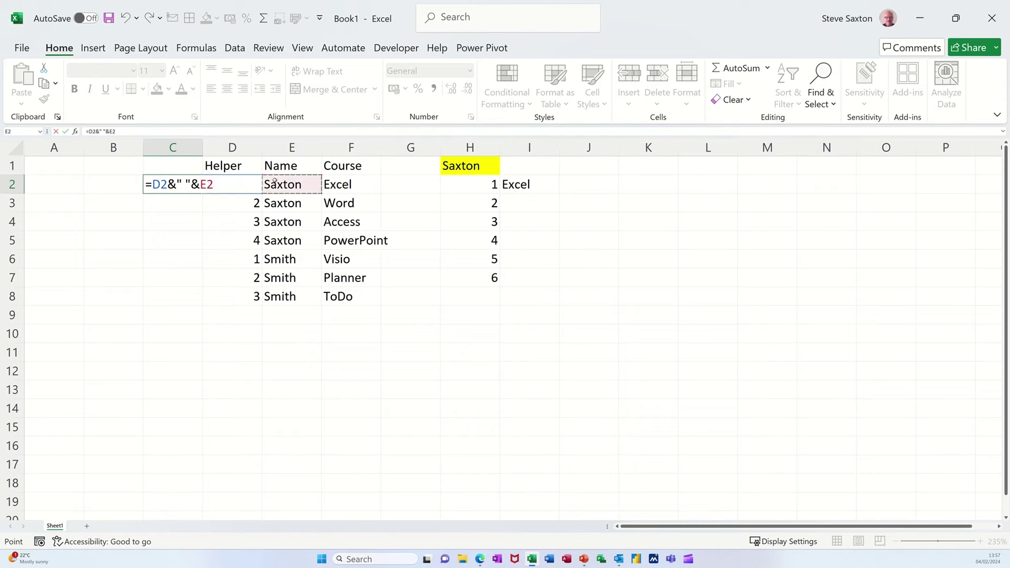
pyautogui.click(65, 132)
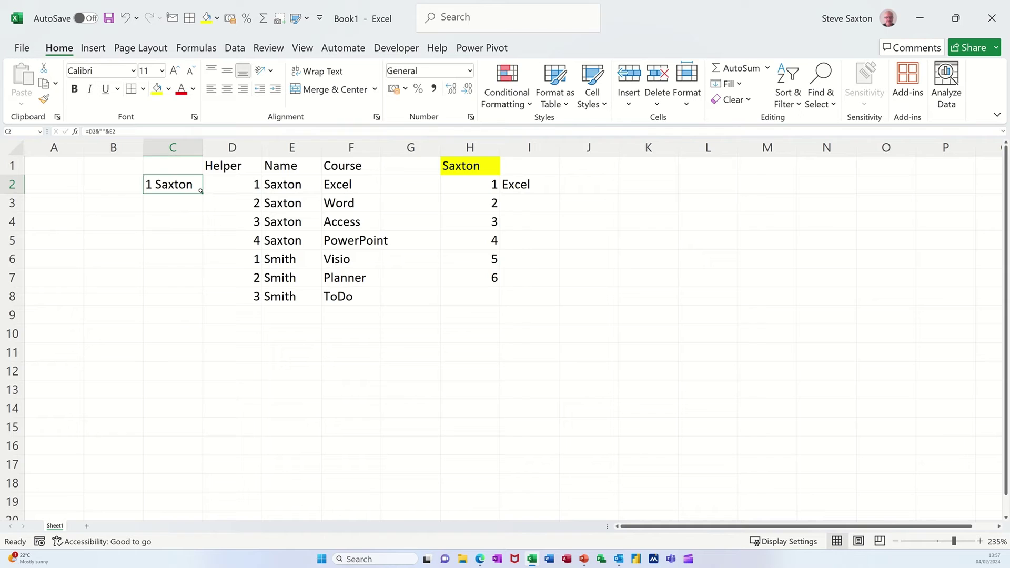
pyautogui.moveTo(202, 194); pyautogui.dragTo(200, 303)
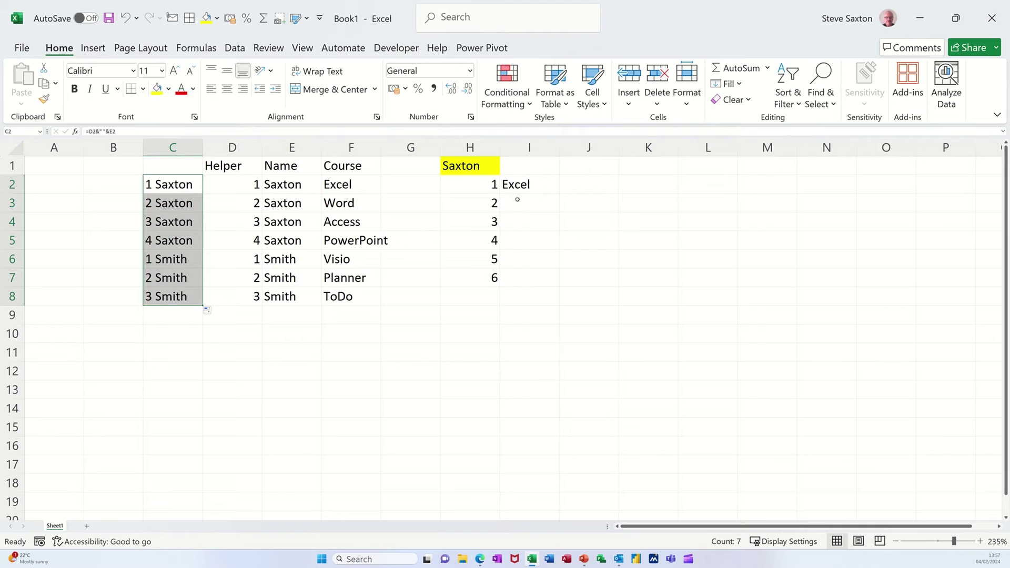
pyautogui.click(529, 183)
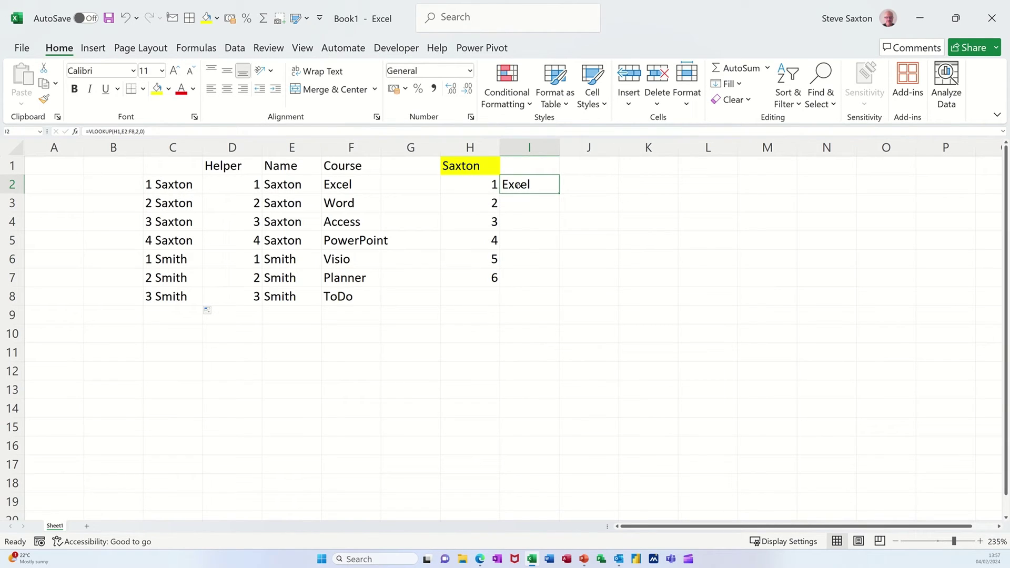
# Replace I2 with a VLOOKUP whose lookup value joins H2 and the absolute $H$1 name.
pyautogui.press('Delete')
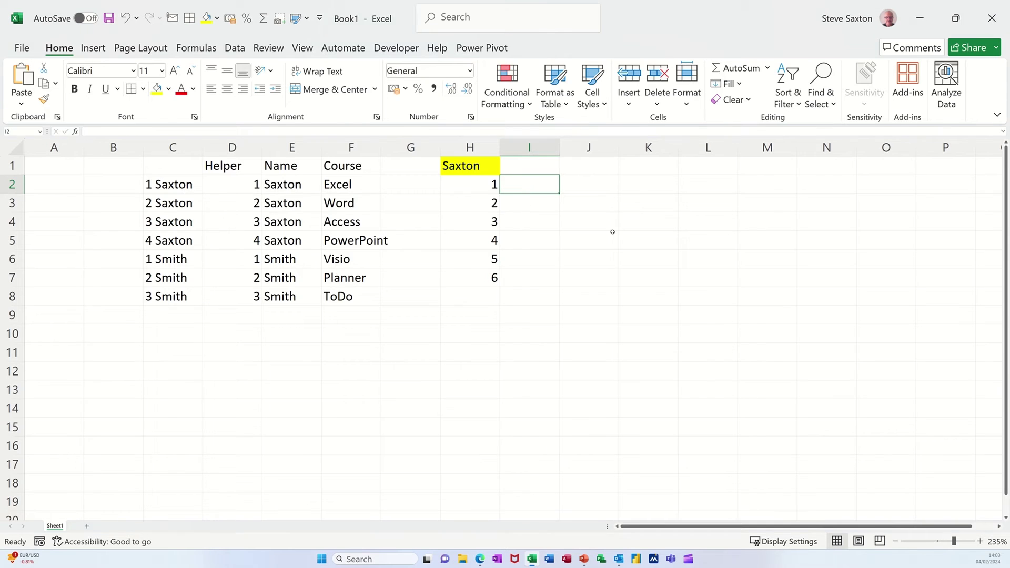
pyautogui.write('=vl')
pyautogui.press('Tab')
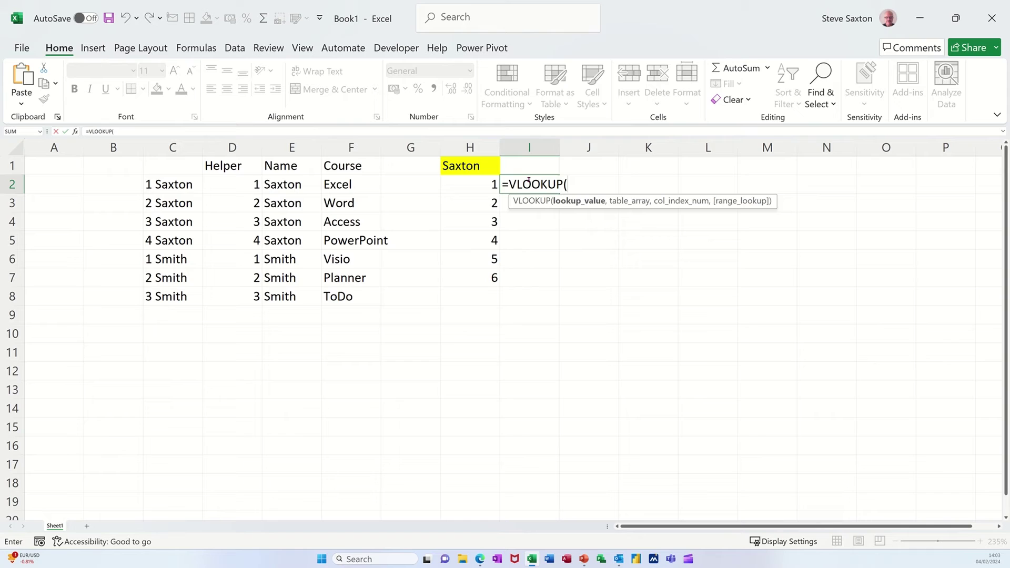
pyautogui.click(455, 181)
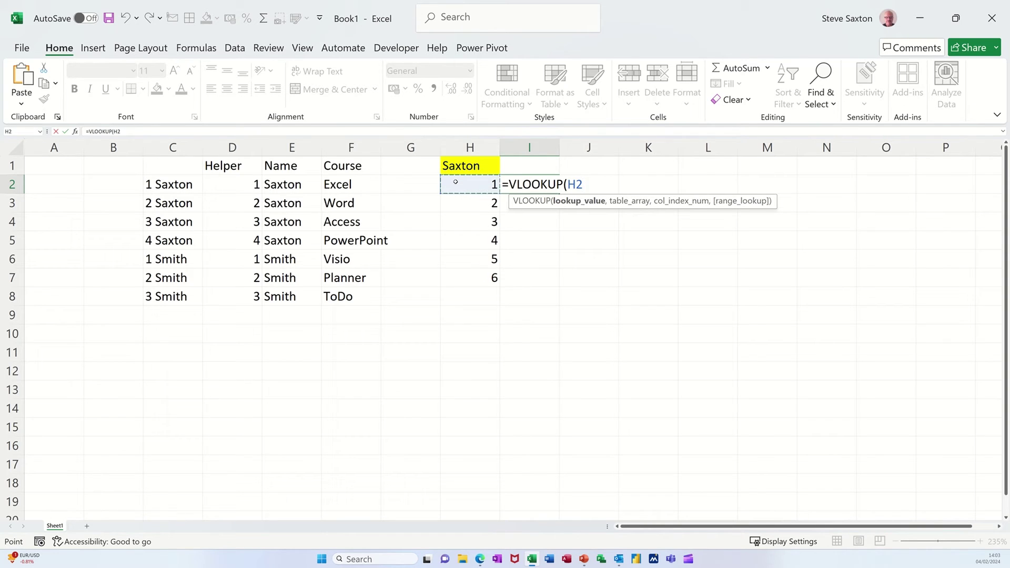
pyautogui.write('&"')
pyautogui.write('"&')
pyautogui.click(458, 166)
pyautogui.press('F4')
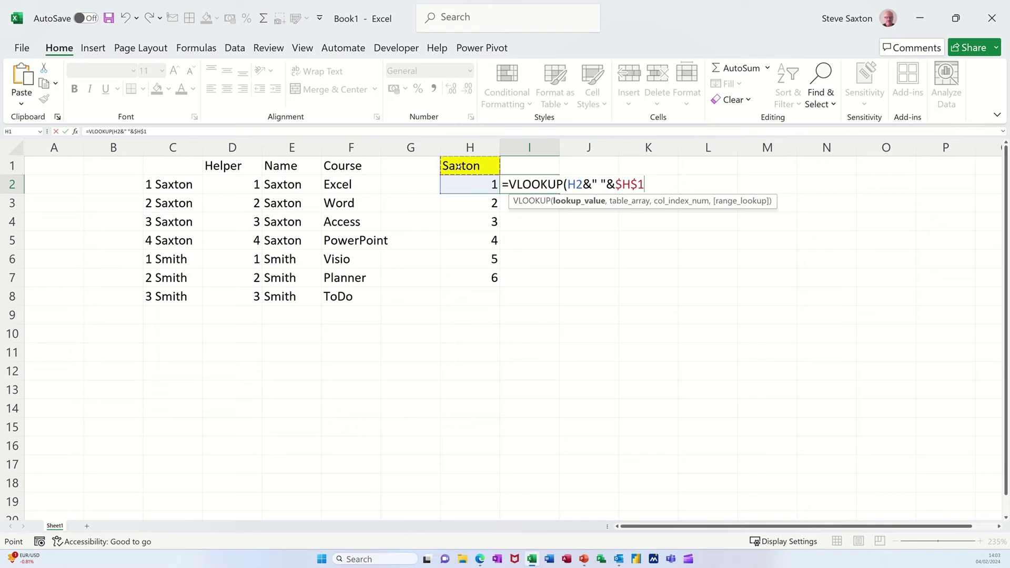
pyautogui.write(',')
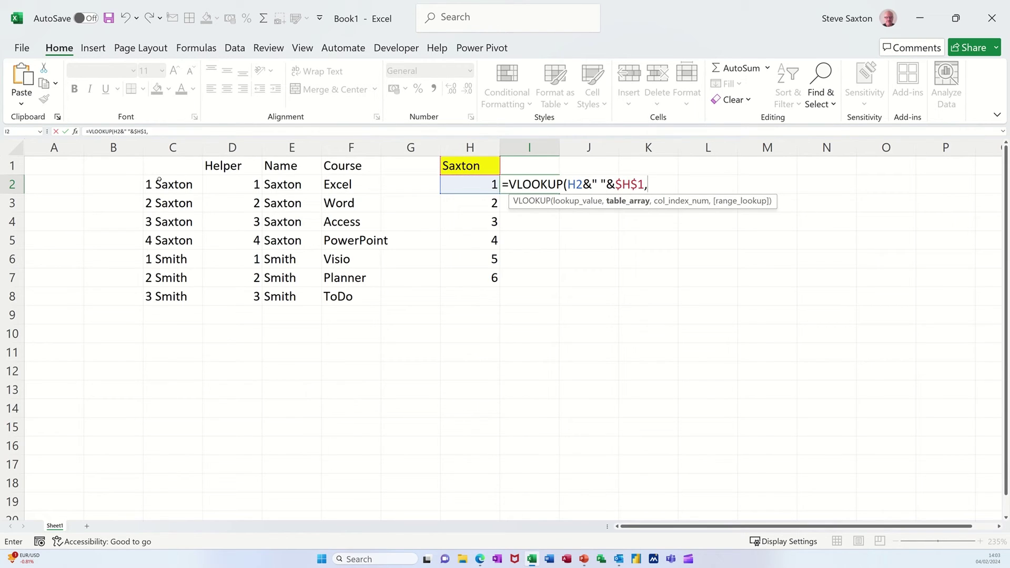
# Finish =VLOOKUP(H2&" "&$H$1,$C$2:$F$8,4,0) and fill it down to I7.
pyautogui.moveTo(155, 181); pyautogui.dragTo(349, 298)
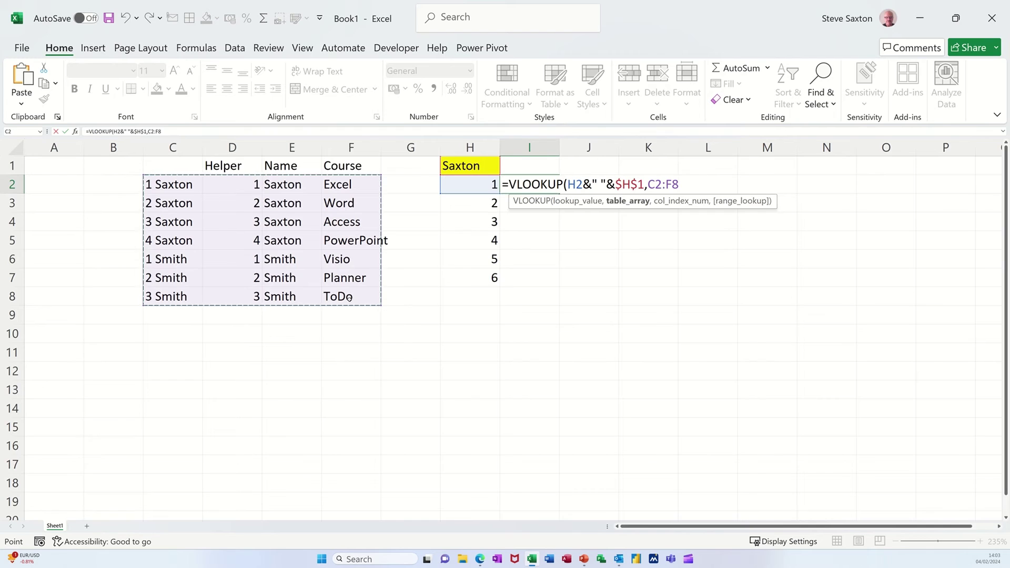
pyautogui.press('F4')
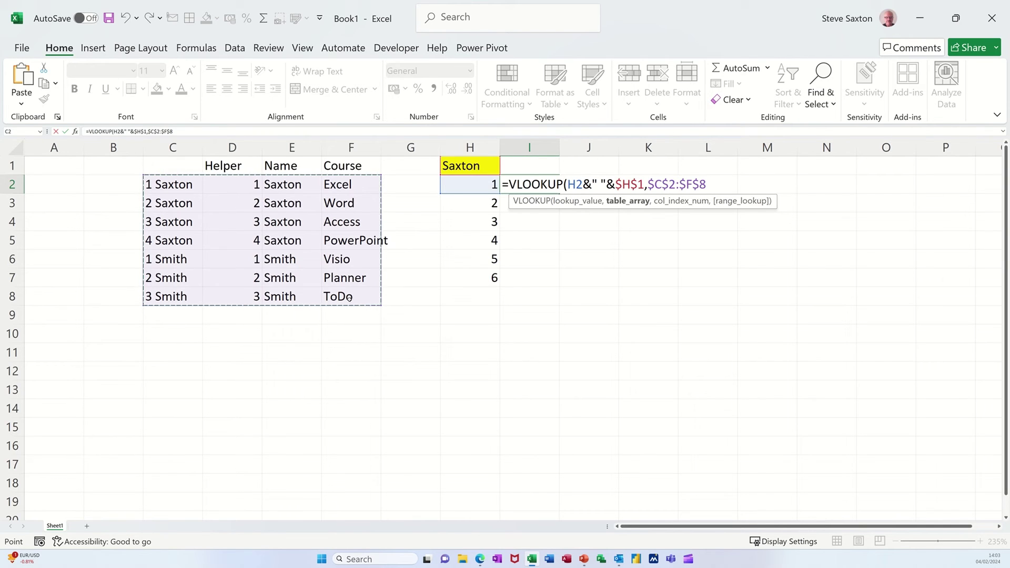
pyautogui.write(',')
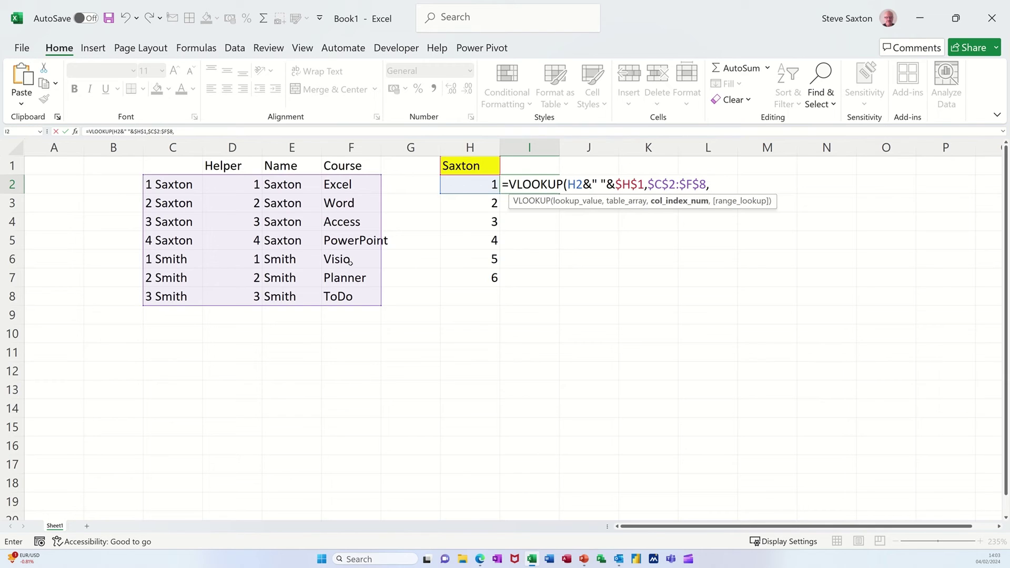
pyautogui.write('4,')
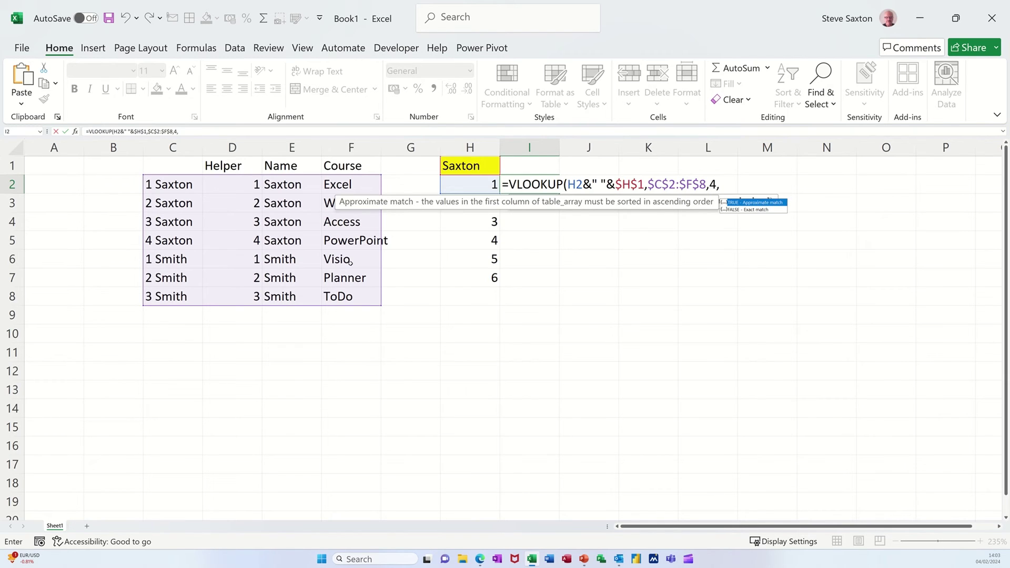
pyautogui.write('0)')
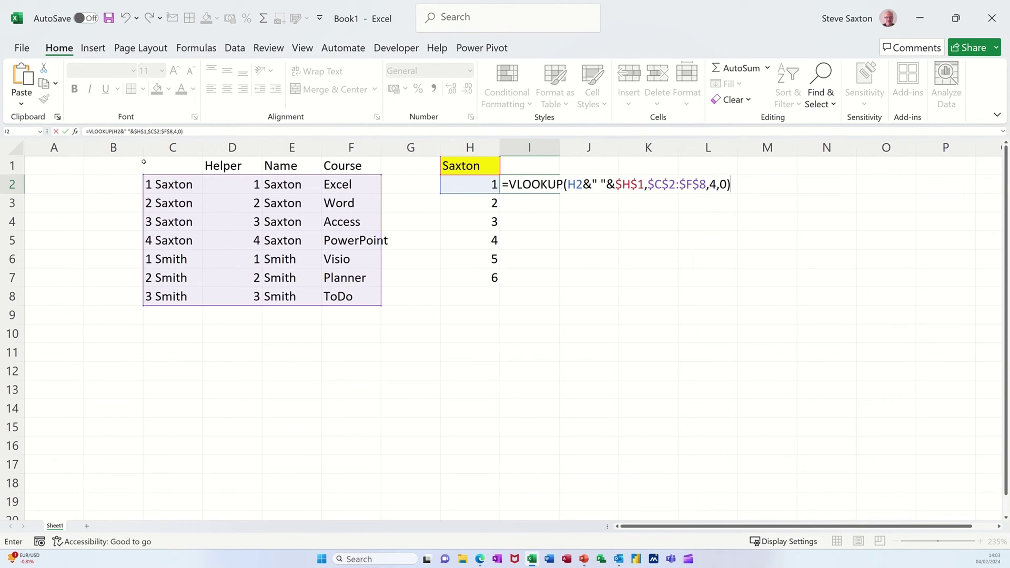
pyautogui.click(64, 132)
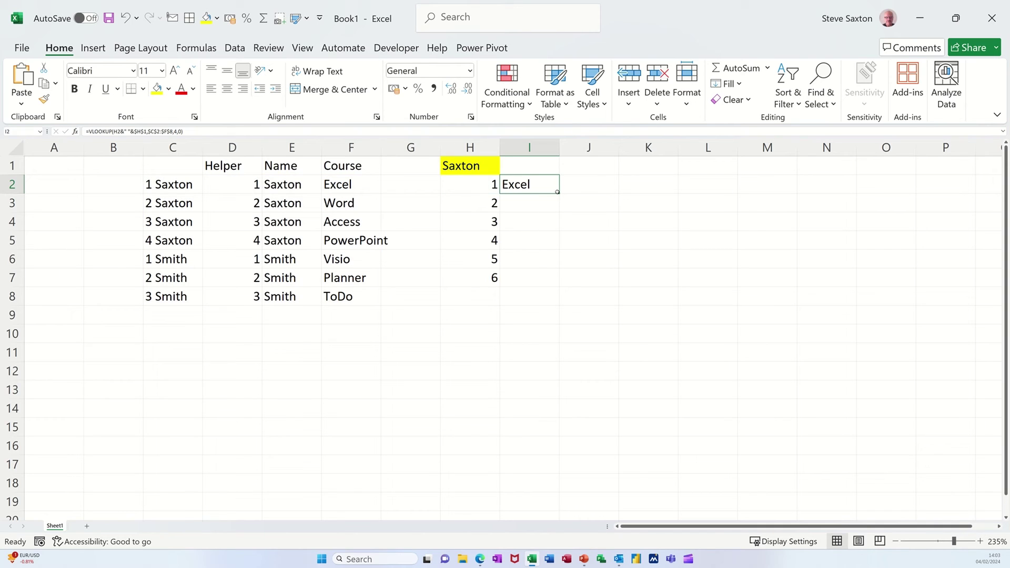
pyautogui.moveTo(558, 192); pyautogui.dragTo(553, 280)
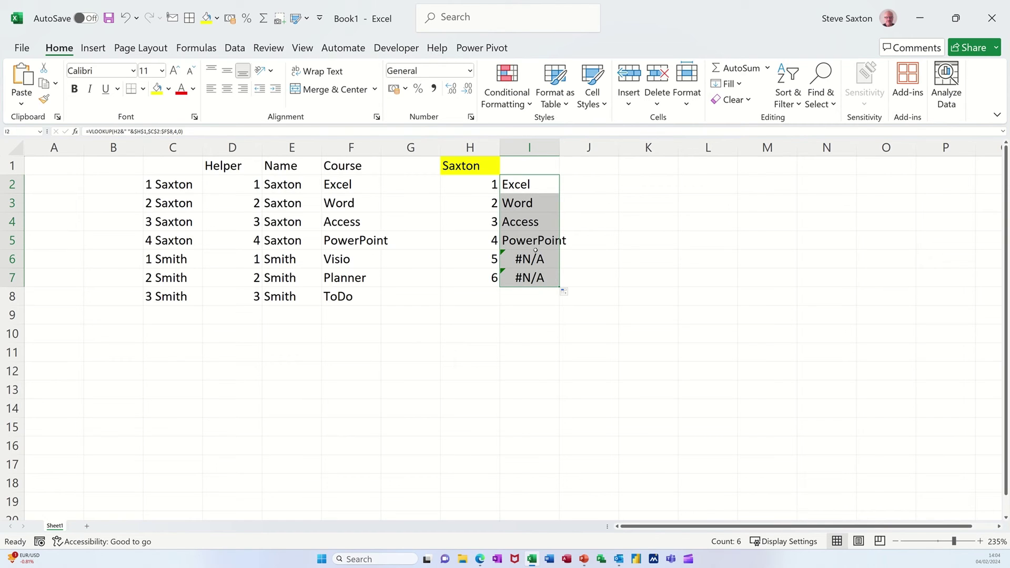
# Change H1 to Smith and inspect I2, showing Visio, Planner, ToDo then #N/A.
pyautogui.click(457, 167)
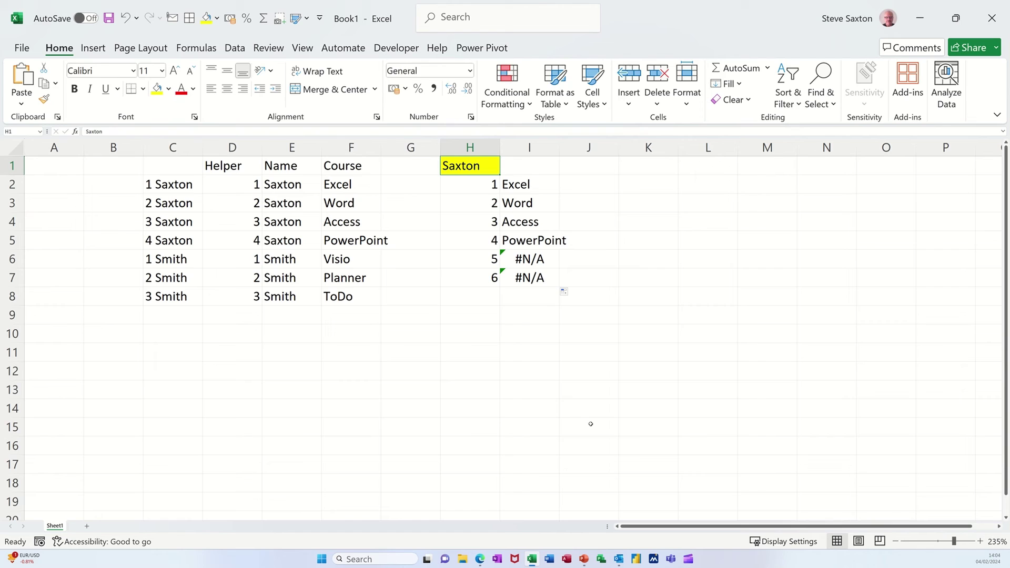
pyautogui.write('Smith')
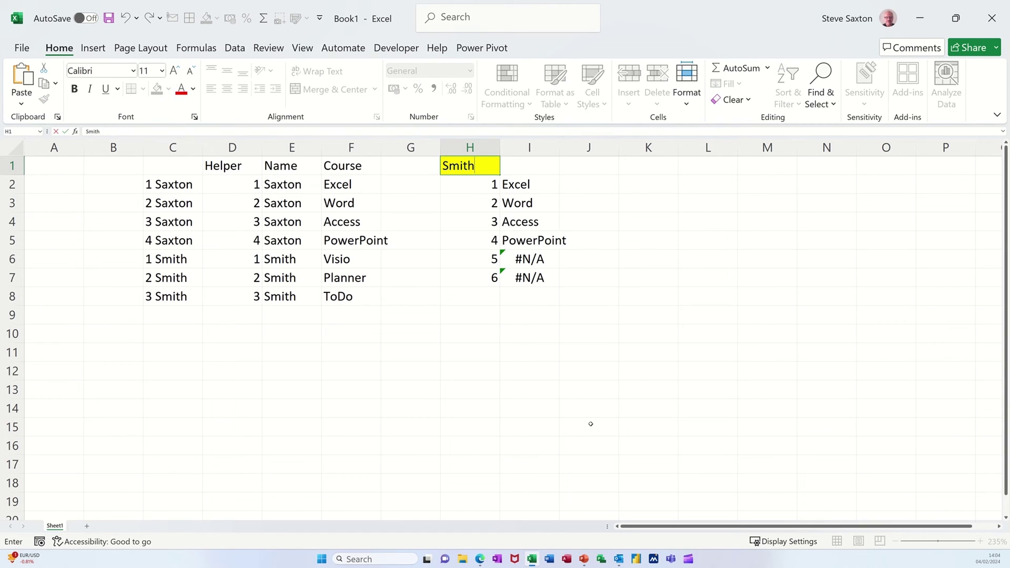
pyautogui.press('Return')
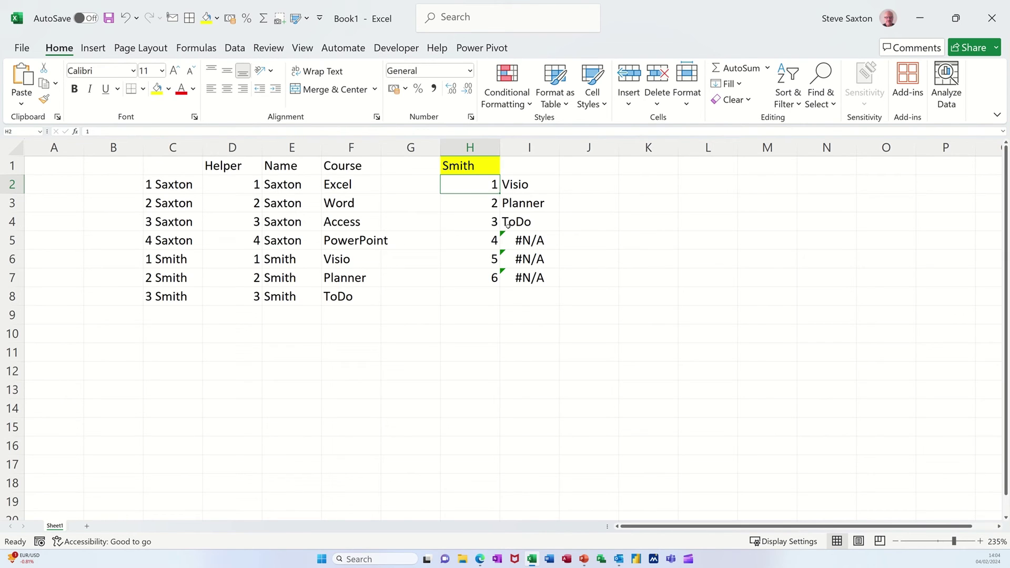
pyautogui.click(518, 183)
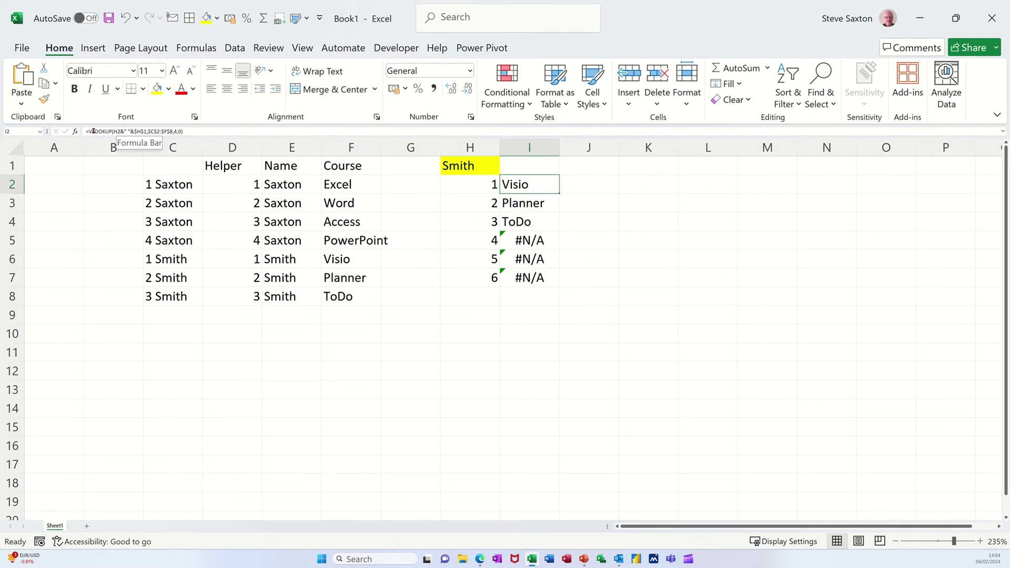
# Wrap I2's lookup in IFERROR(...,"") and fill it down to I7 so errors show blank.
pyautogui.click(178, 132)
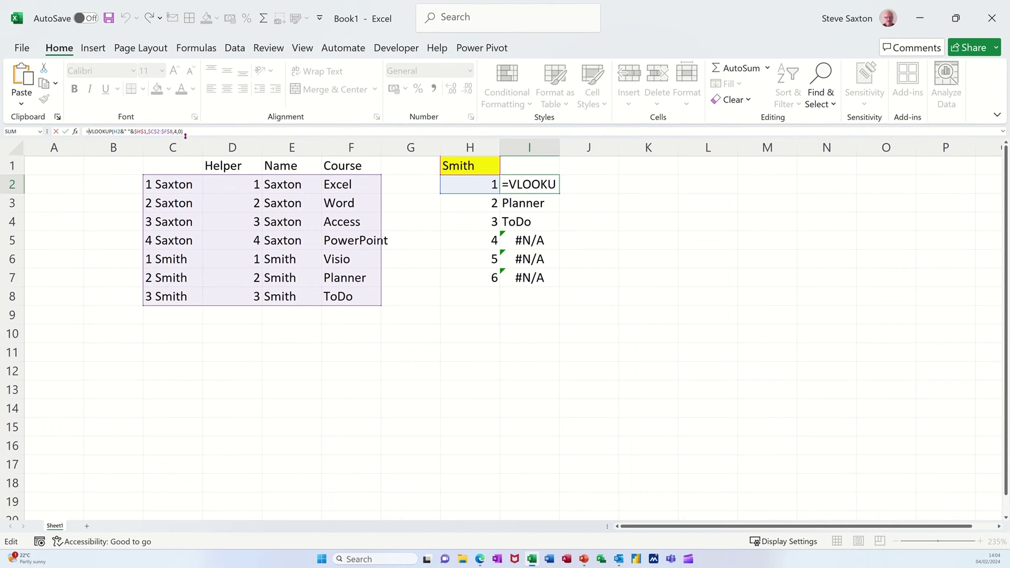
pyautogui.write('iferr')
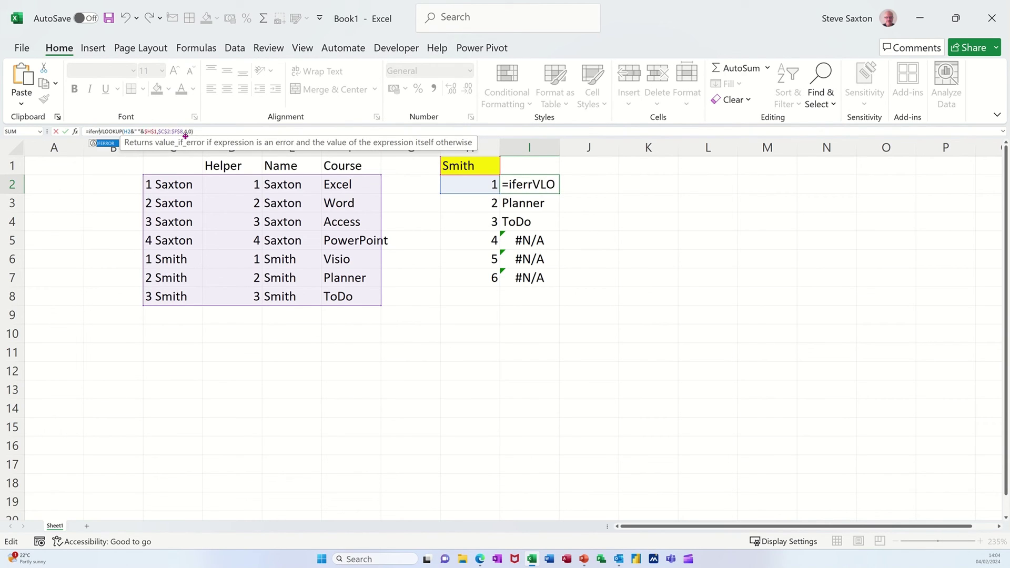
pyautogui.write('or(')
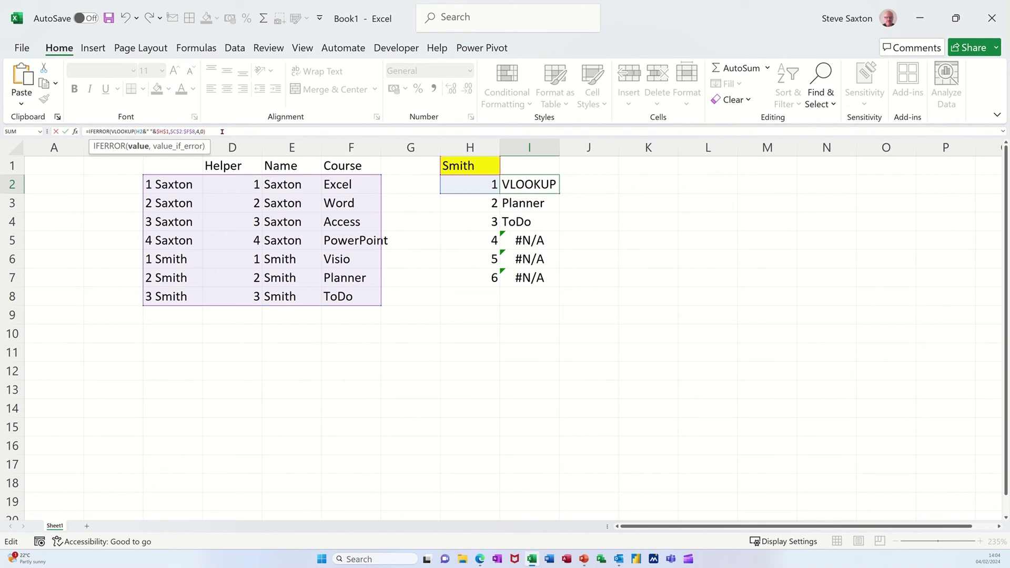
pyautogui.click(222, 132)
pyautogui.write(',')
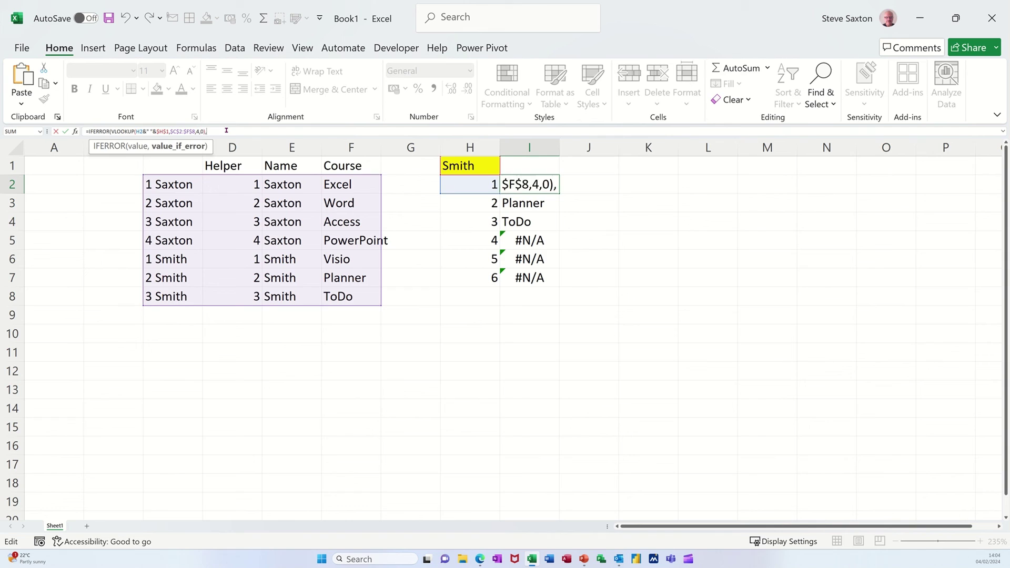
pyautogui.write('"")')
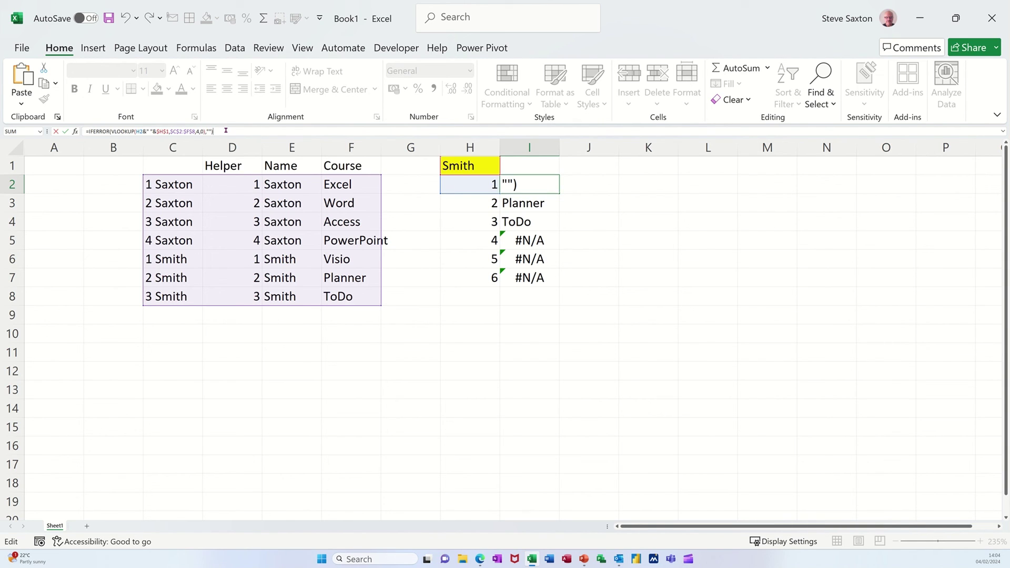
pyautogui.click(65, 133)
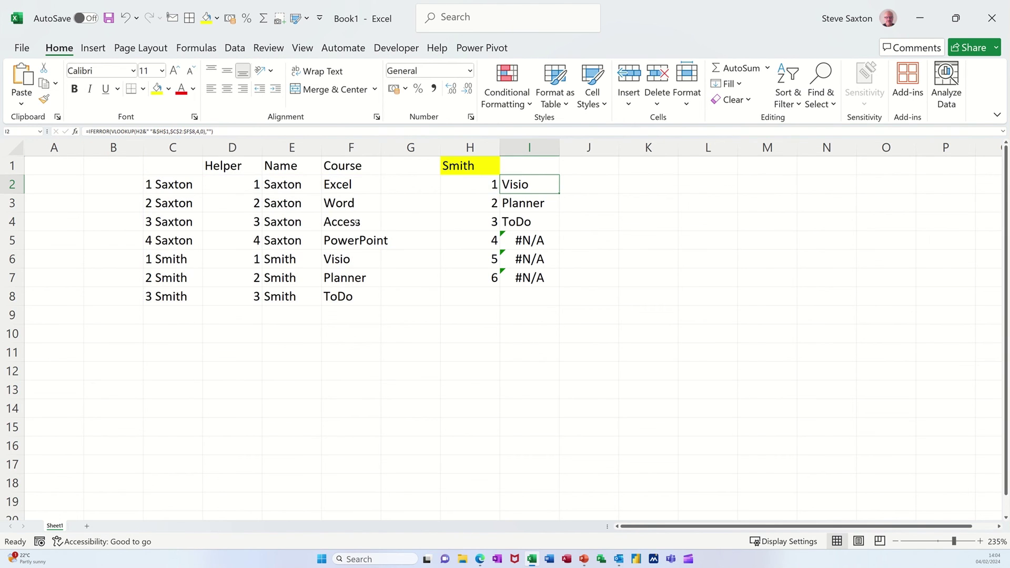
pyautogui.doubleClick(558, 193)
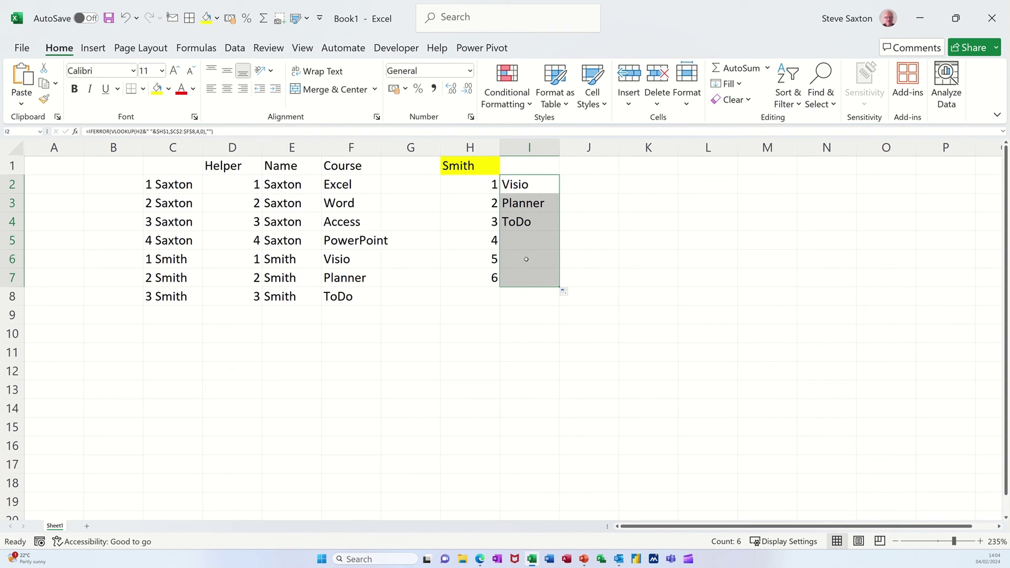
# Enter Saxton in H1 again to list Excel, Word, Access, PowerPoint with blanks below.
pyautogui.click(469, 168)
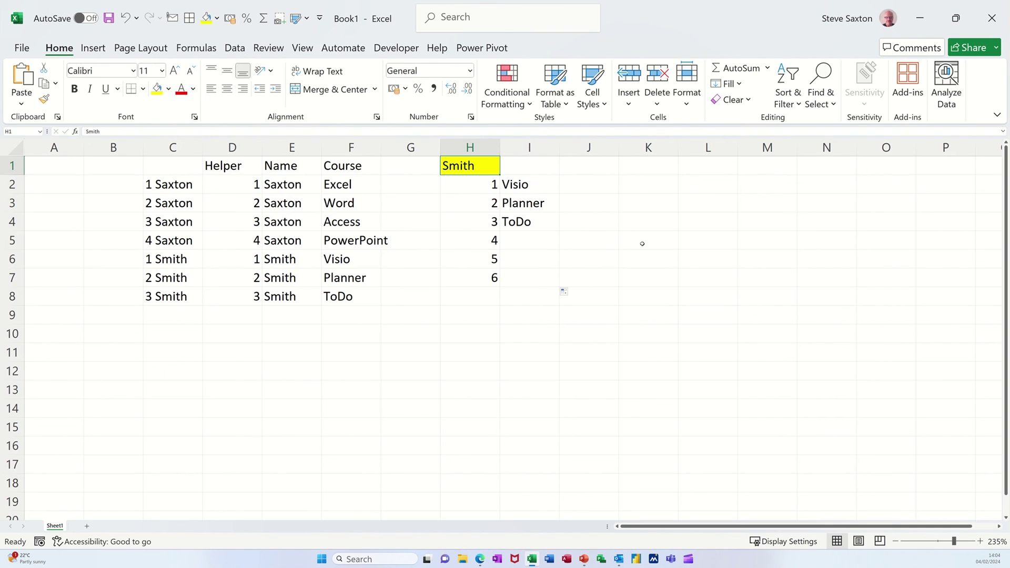
pyautogui.write('Saxton')
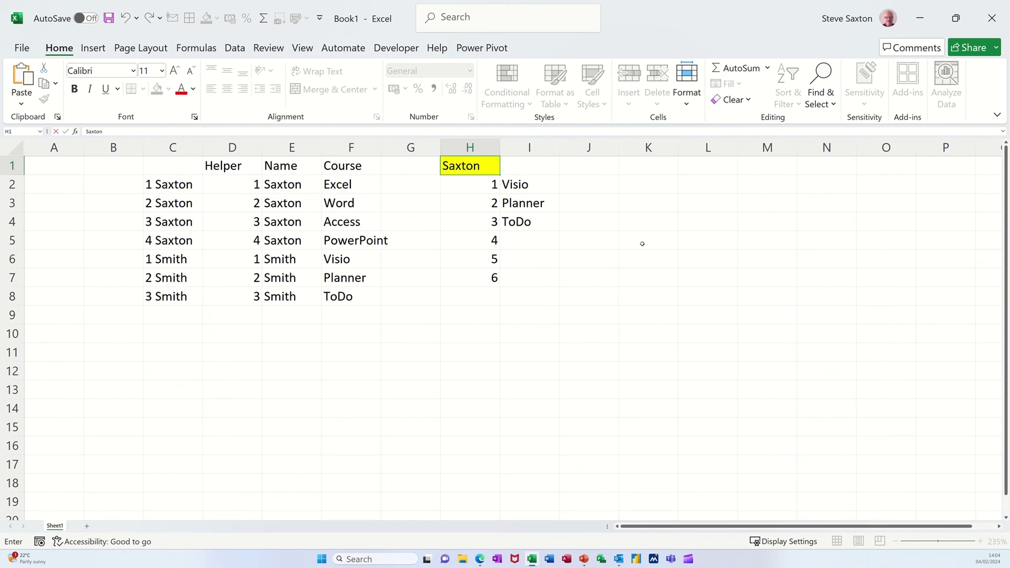
pyautogui.press('Return')
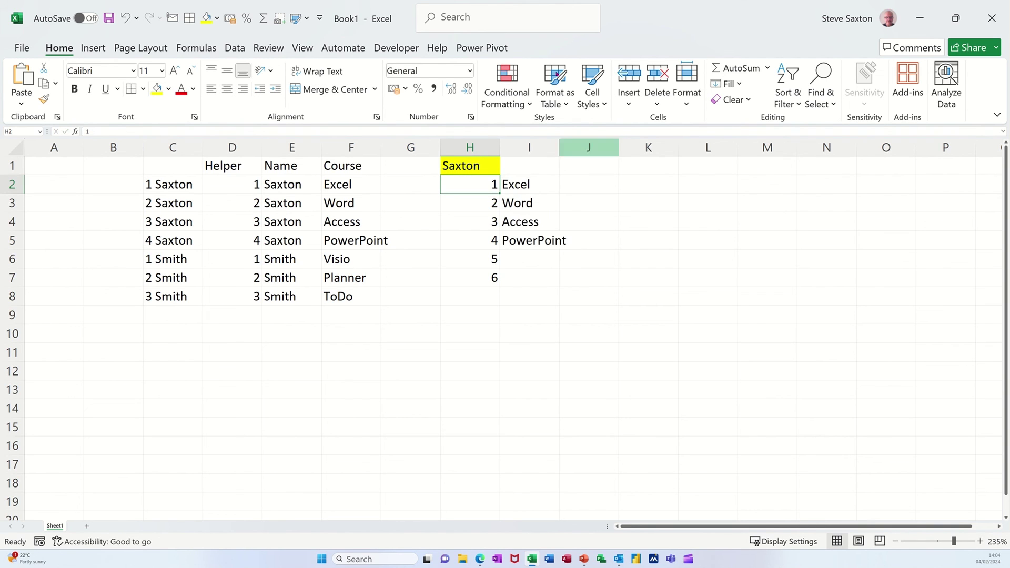